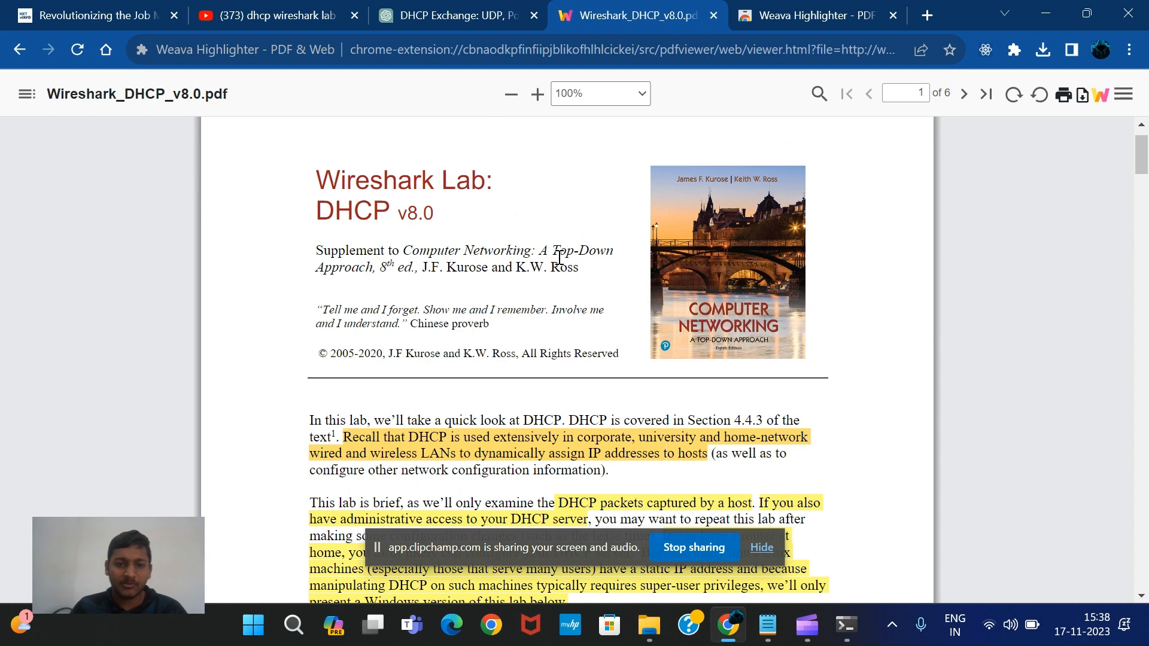
Read the Wireshark DHCP lab introduction and the first instruction of the DHCP Experiment section
scroll(558, 257, "down", 4)
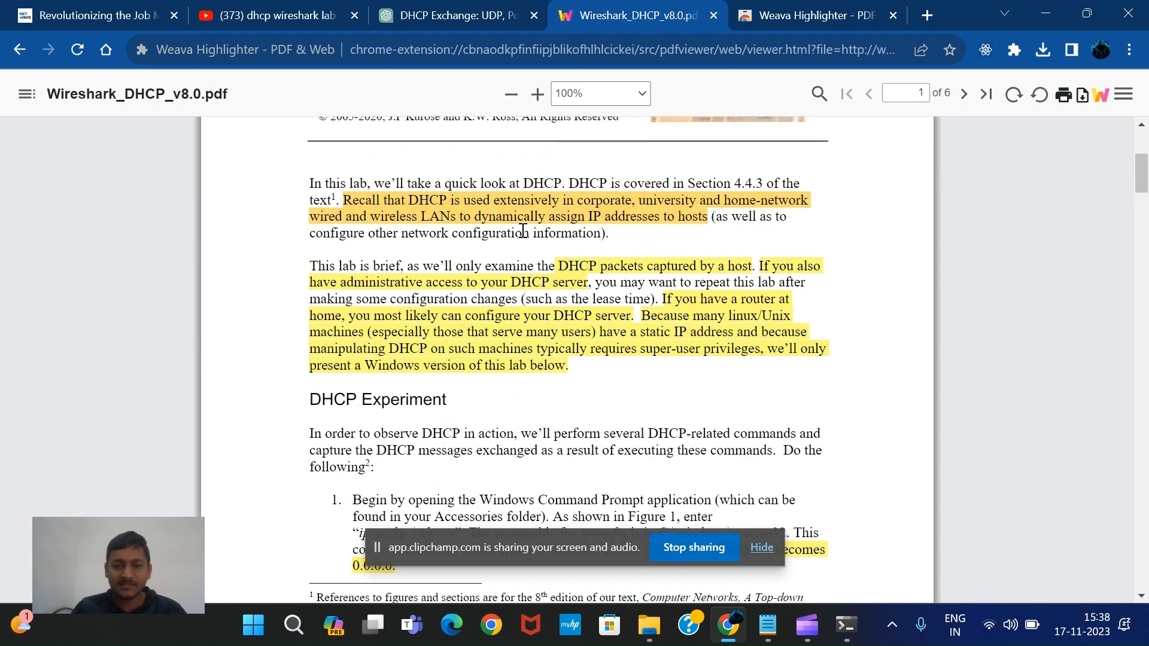
scroll(523, 231, "down", 1)
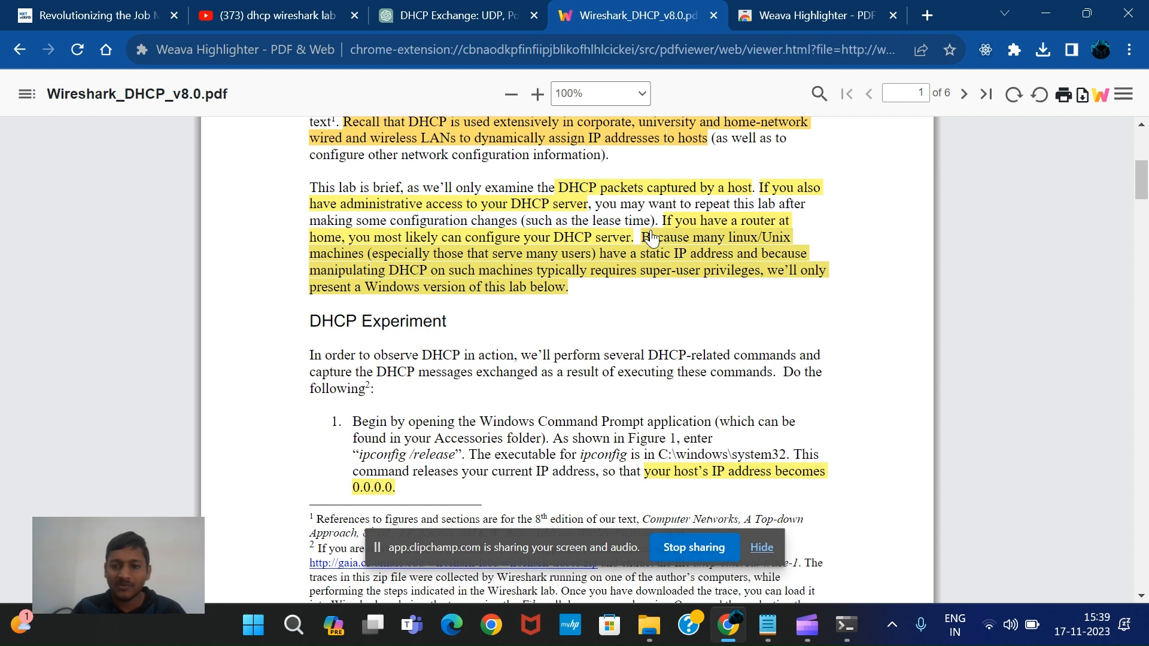
scroll(650, 238, "down", 1)
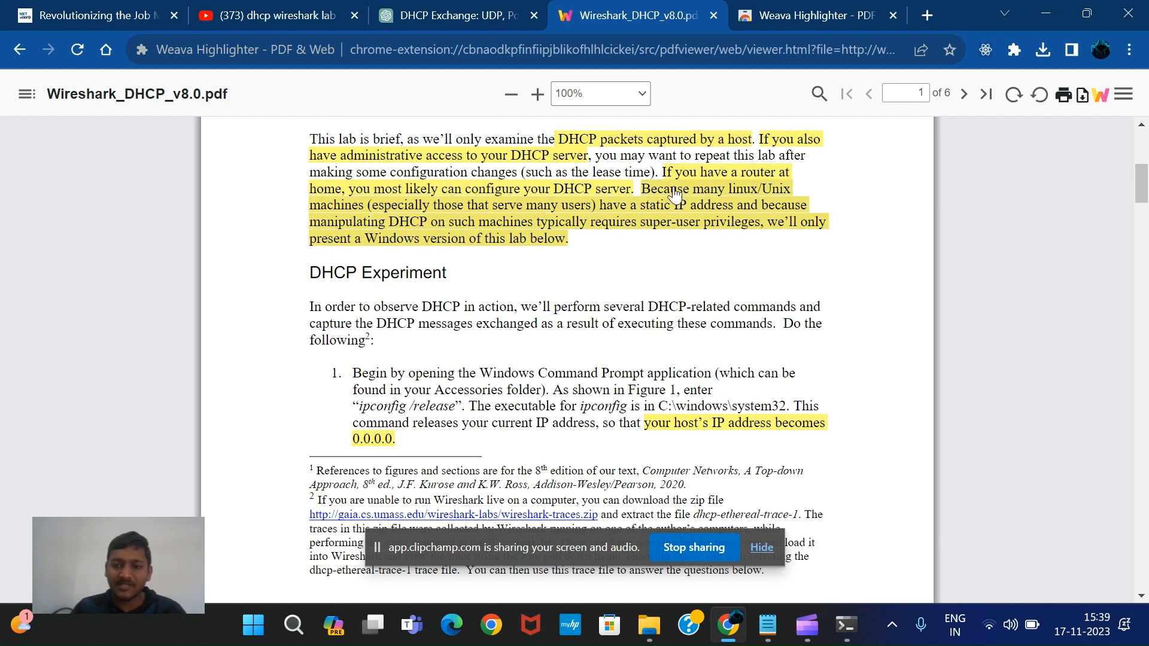
scroll(671, 197, "down", 2)
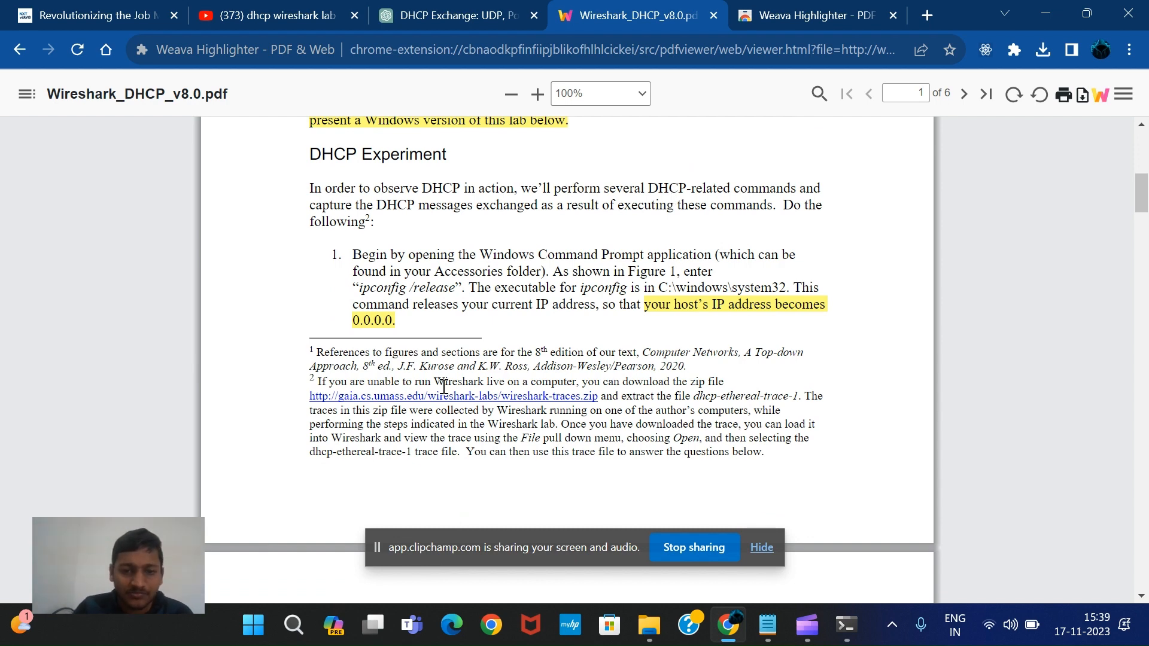
scroll(671, 197, "down", 1)
scroll(443, 391, "up", 2)
scroll(443, 392, "down", 2)
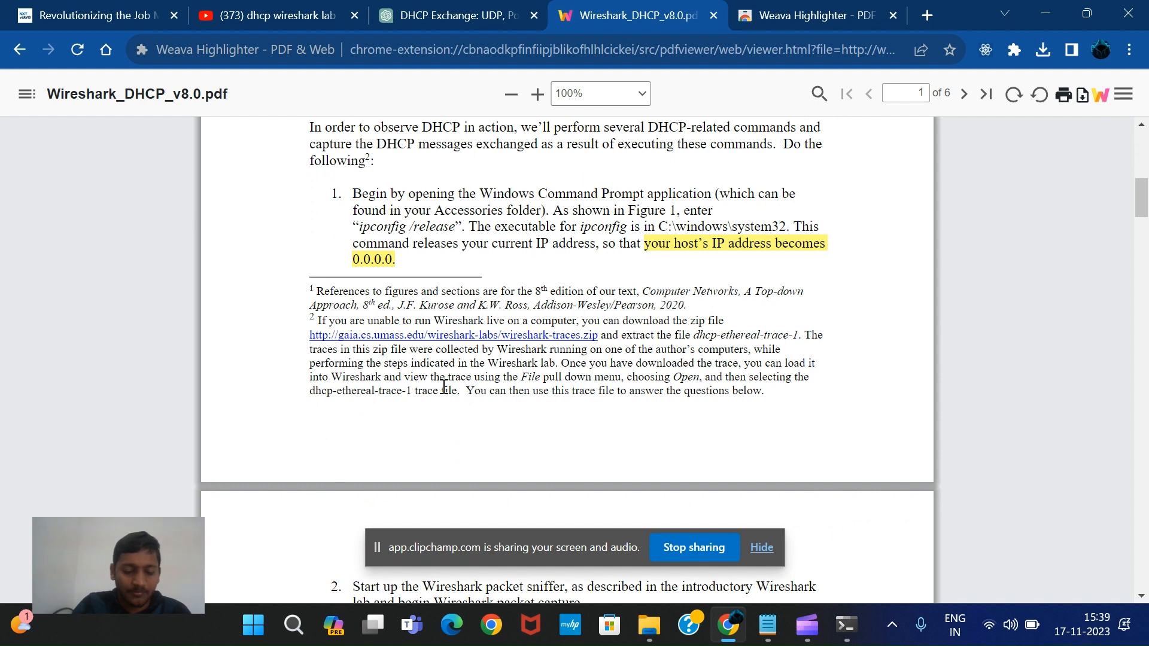
Open a Command Prompt window and arrange it side by side with the lab PDF, keeping the experiment instructions in view
key("super+x")
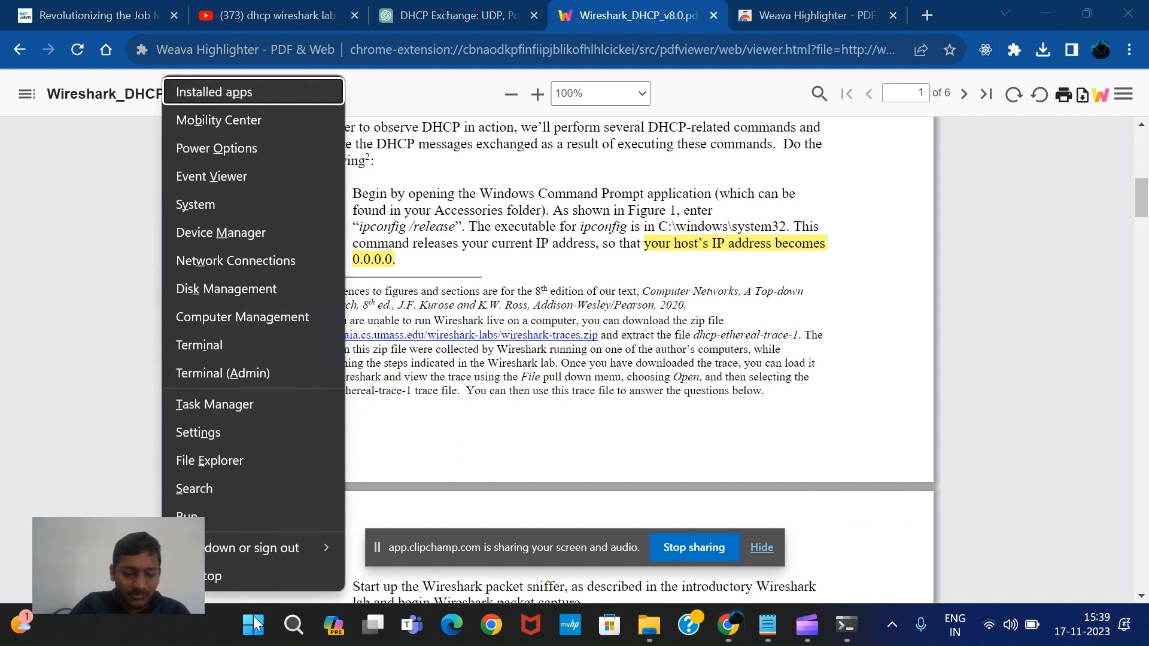
key("r")
key("Return")
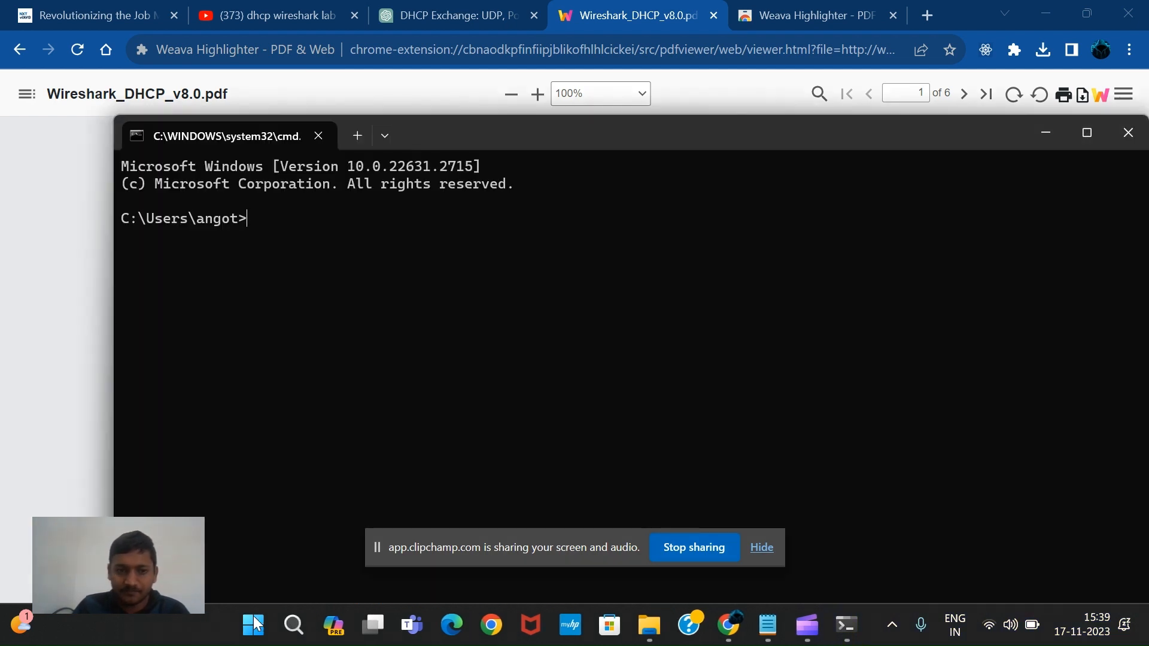
key("super+Left")
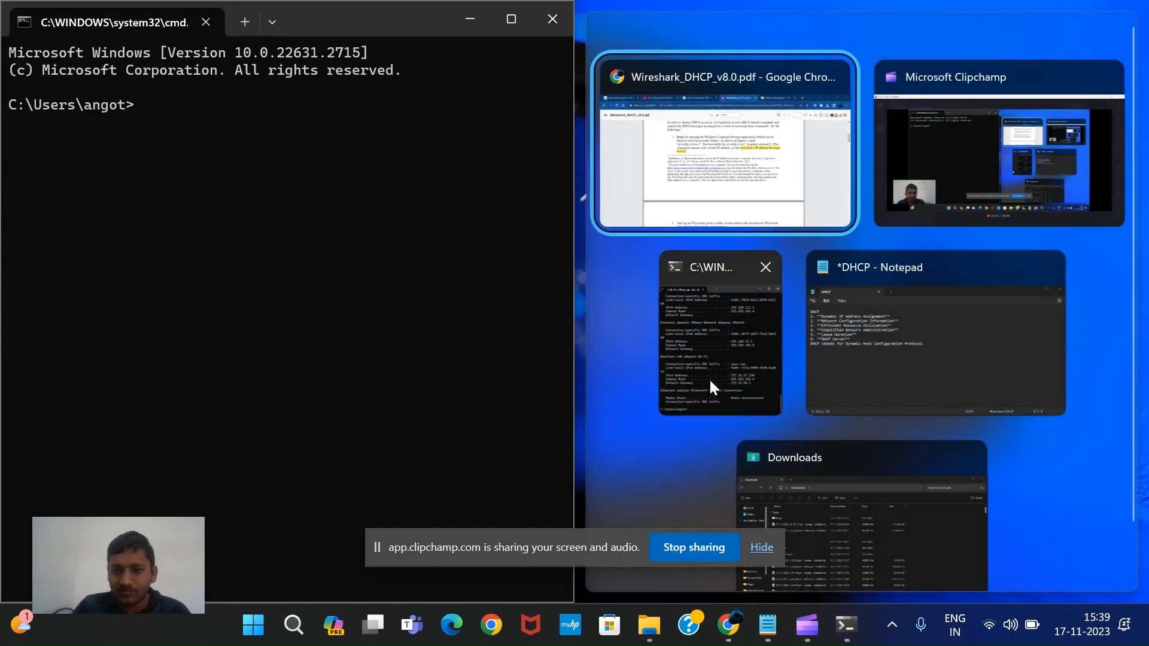
left_click(766, 163)
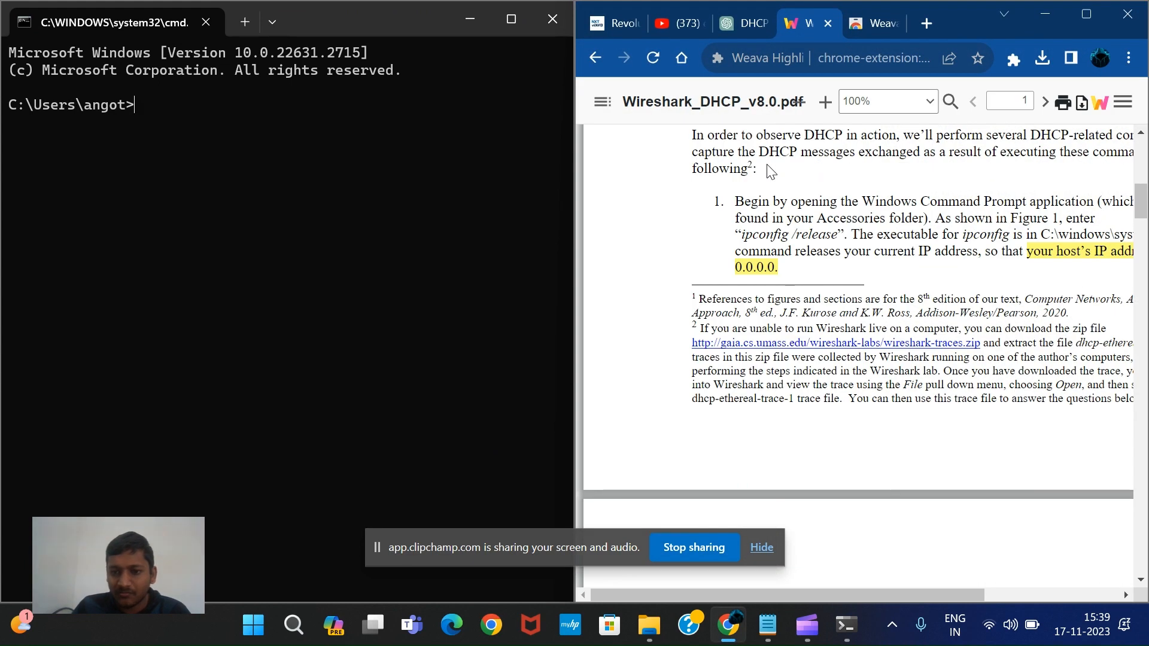
scroll(770, 172, "right", 2)
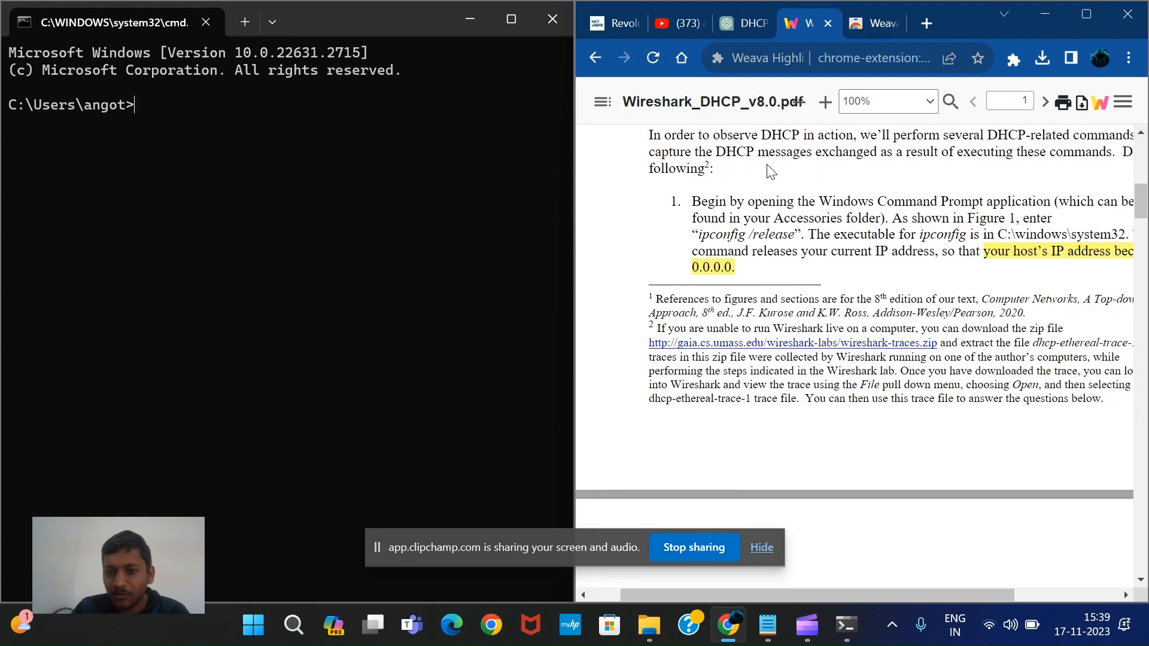
scroll(771, 172, "right", 3)
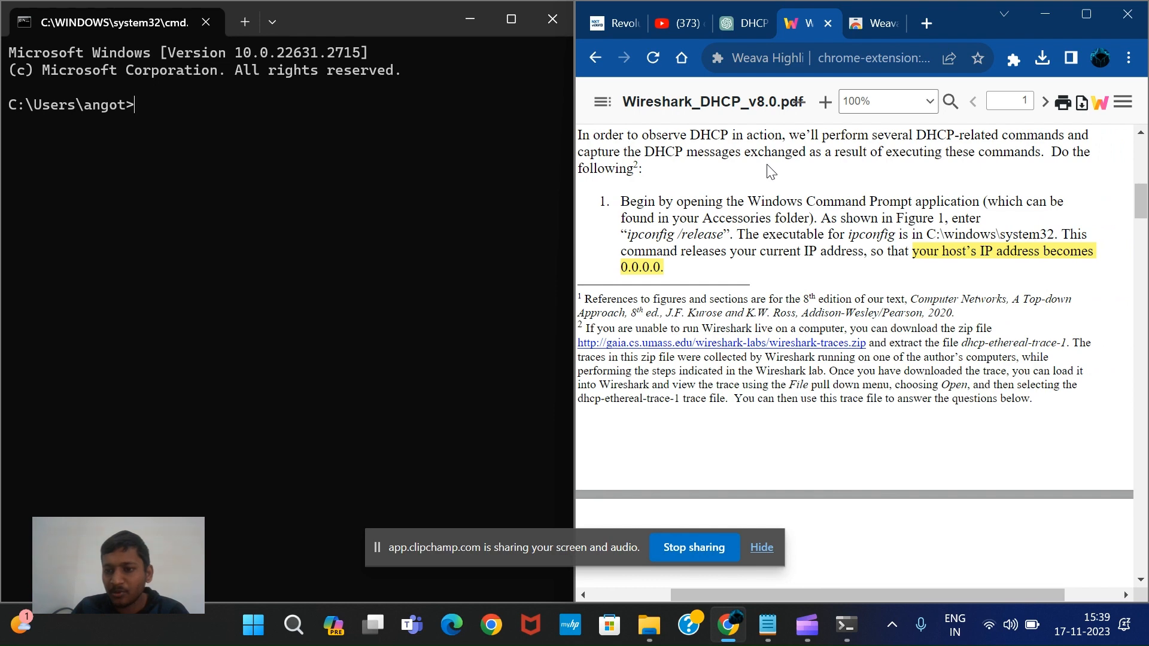
Run ipconfig/release in the Command Prompt to release the current IP address
left_click(213, 149)
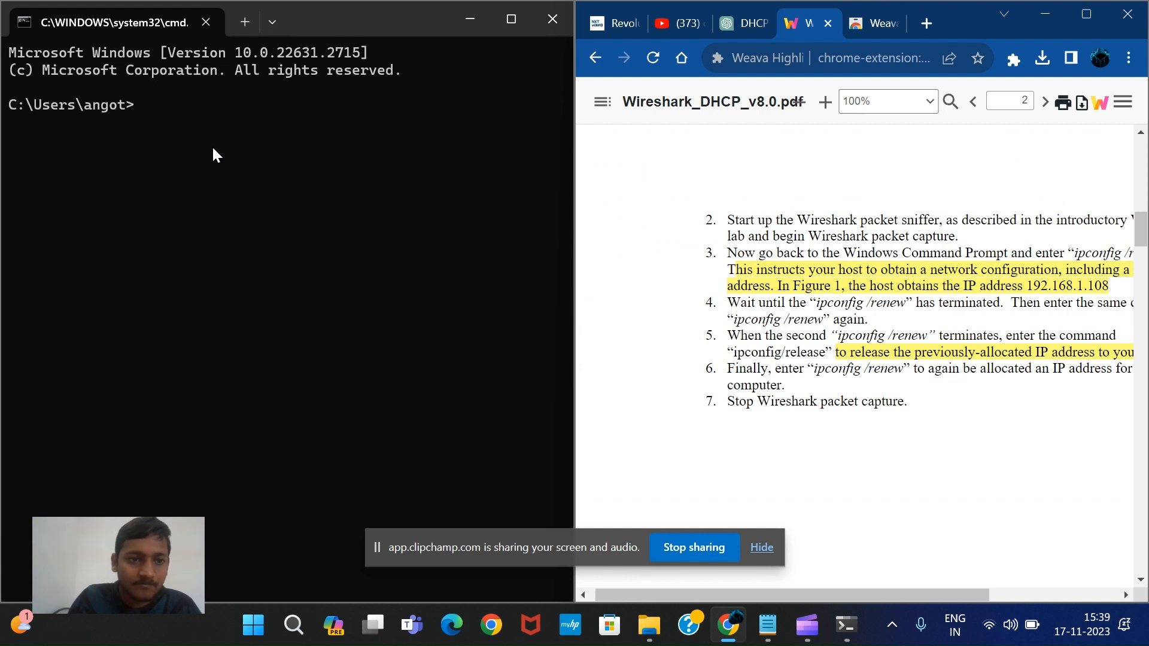
left_click(156, 126)
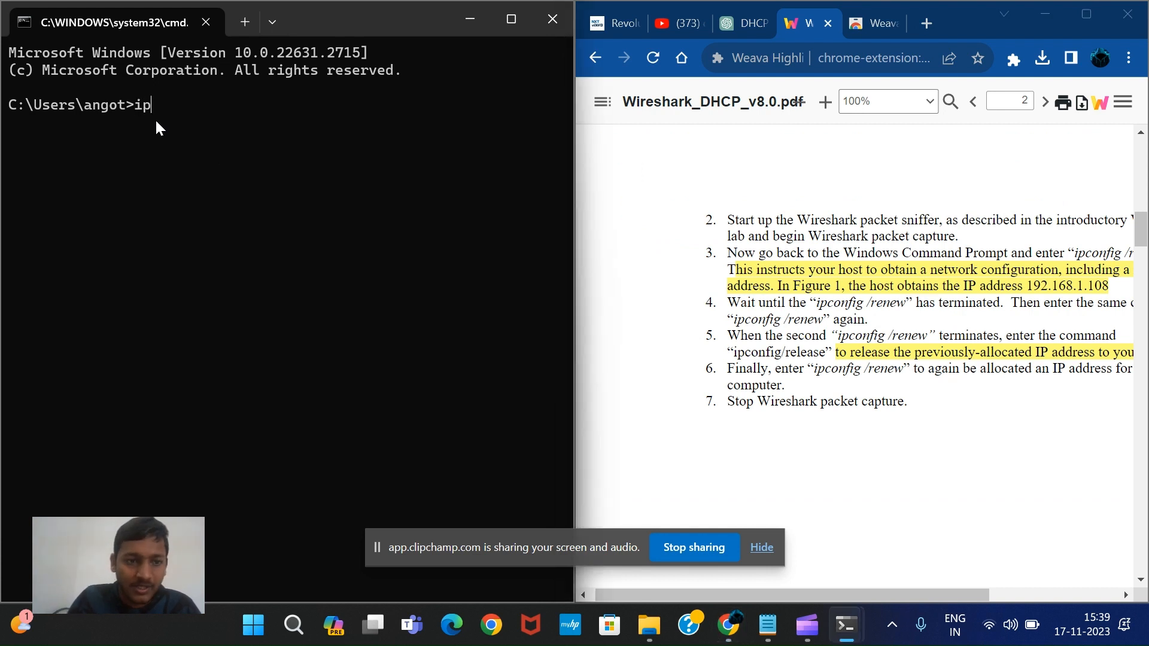
type("ipconfig")
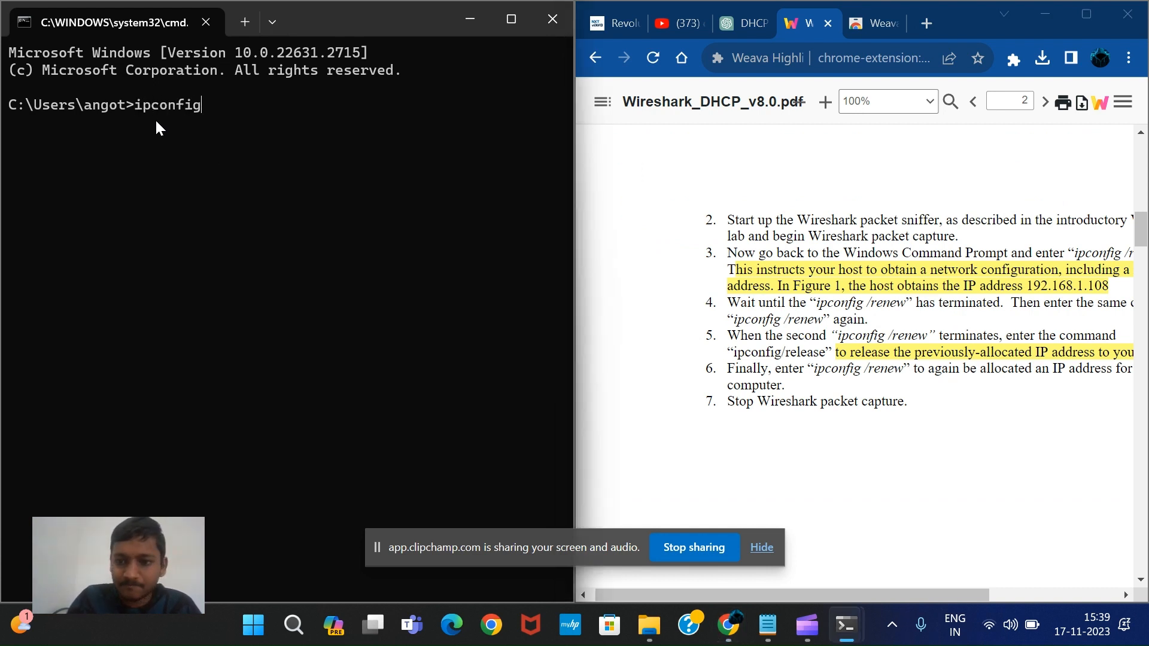
scroll(646, 261, "up", 5)
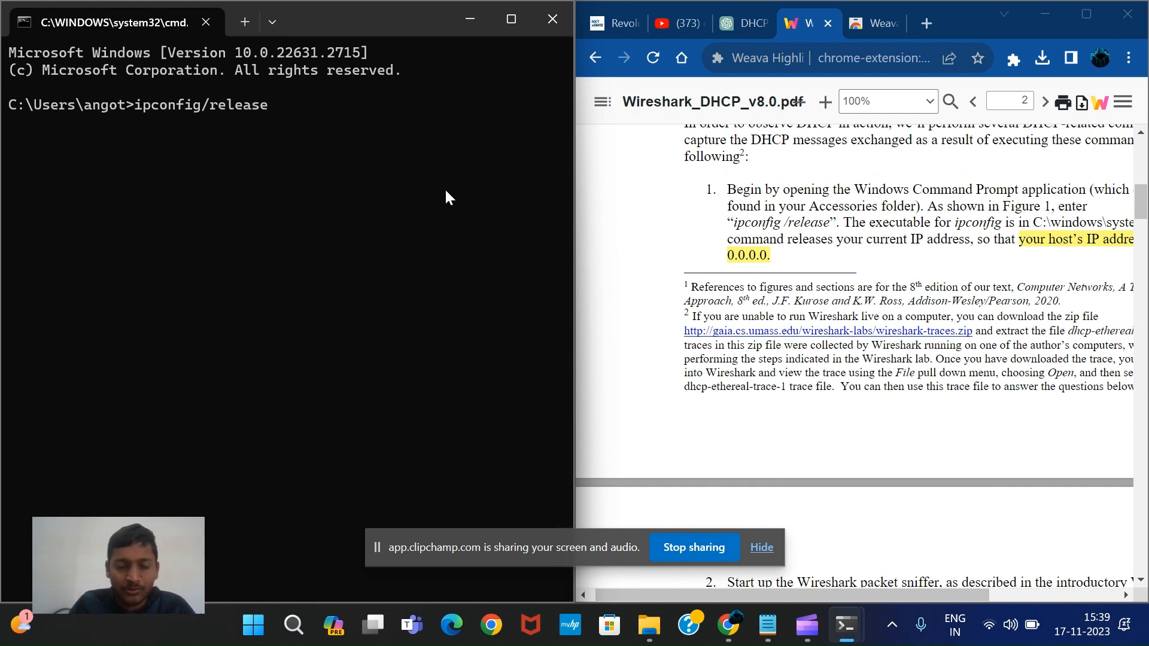
key("Return")
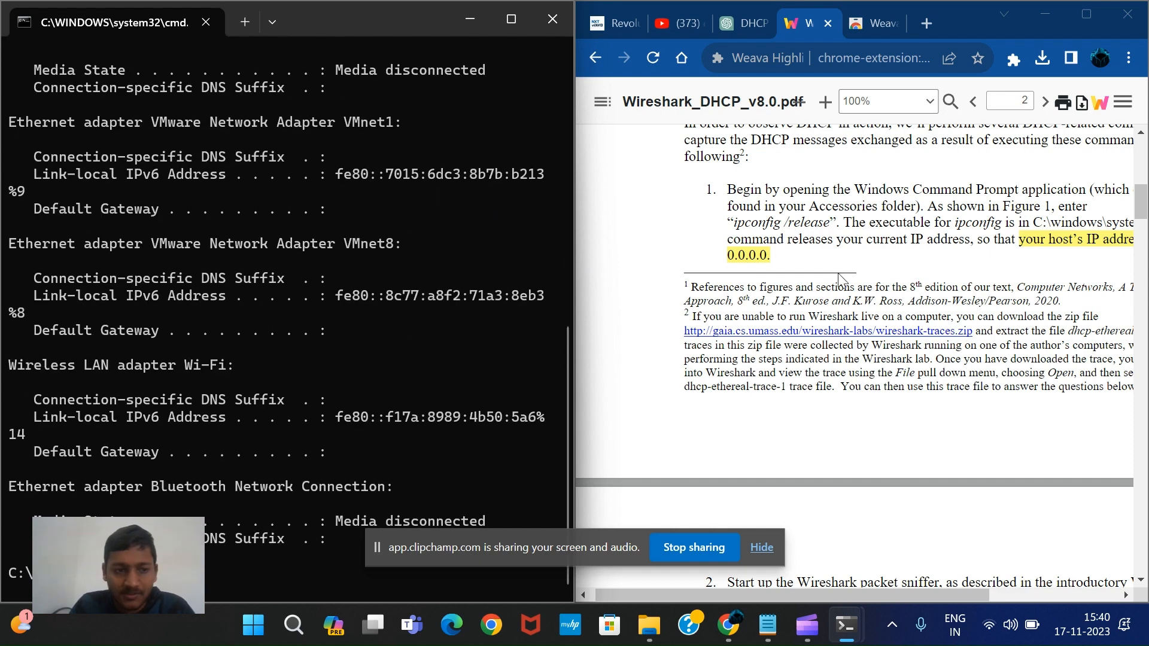
Launch Wireshark and start a packet capture on the Wi-Fi interface, as lab step 2 instructs
scroll(861, 272, "down", 5)
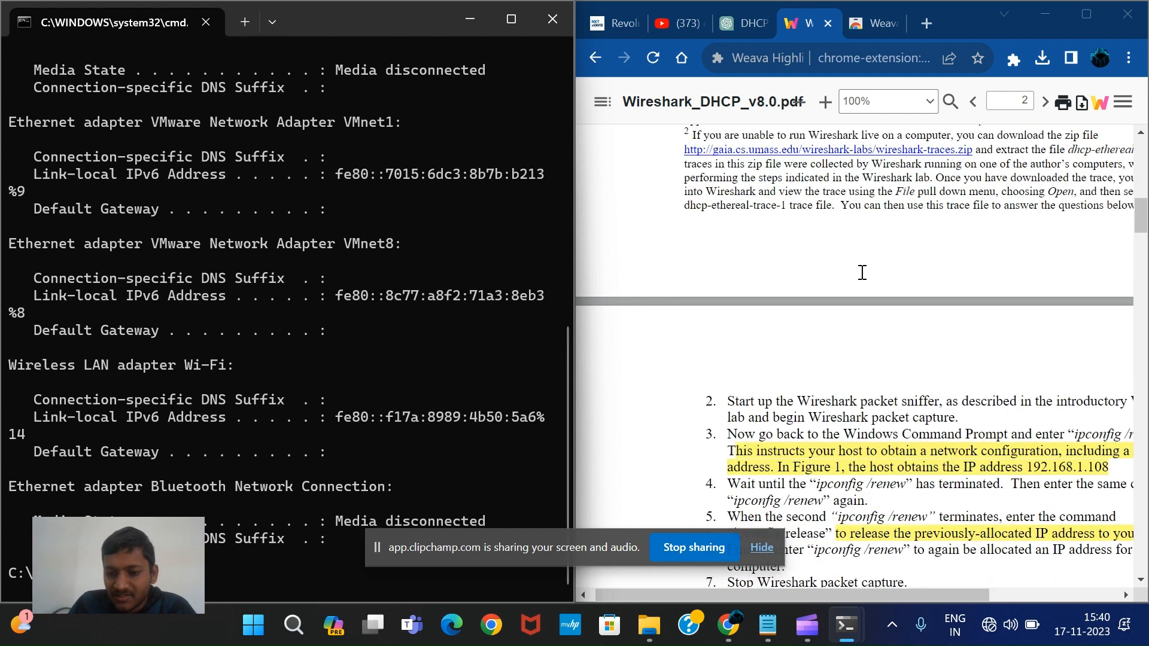
left_click(255, 627)
type("wireshark")
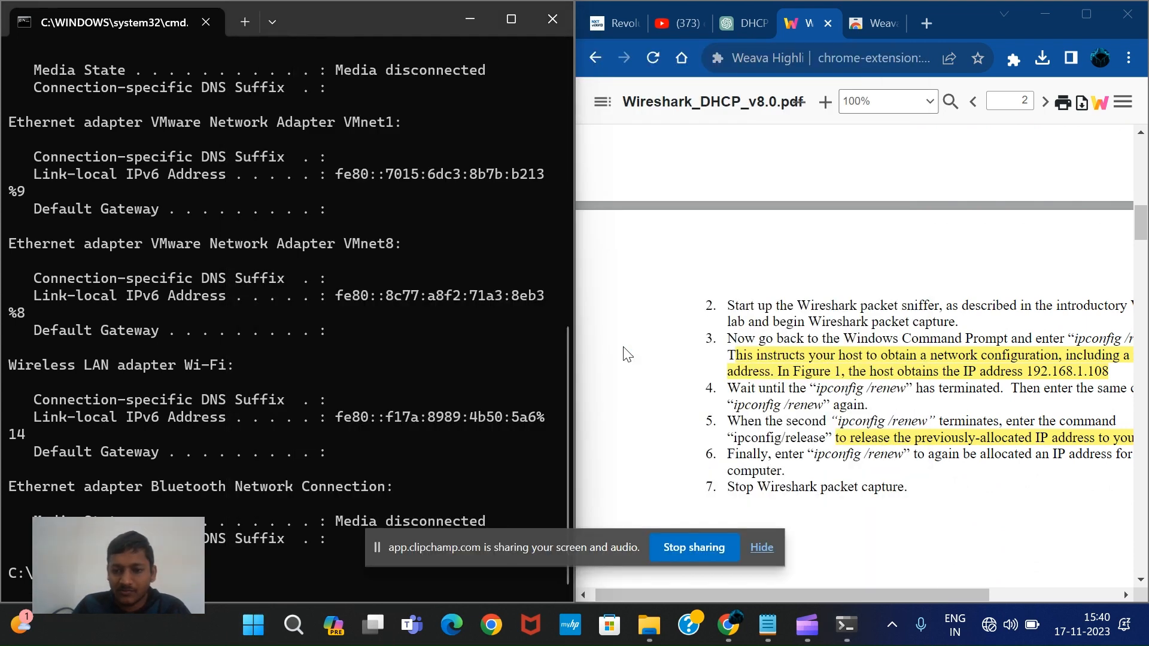
left_click(625, 347)
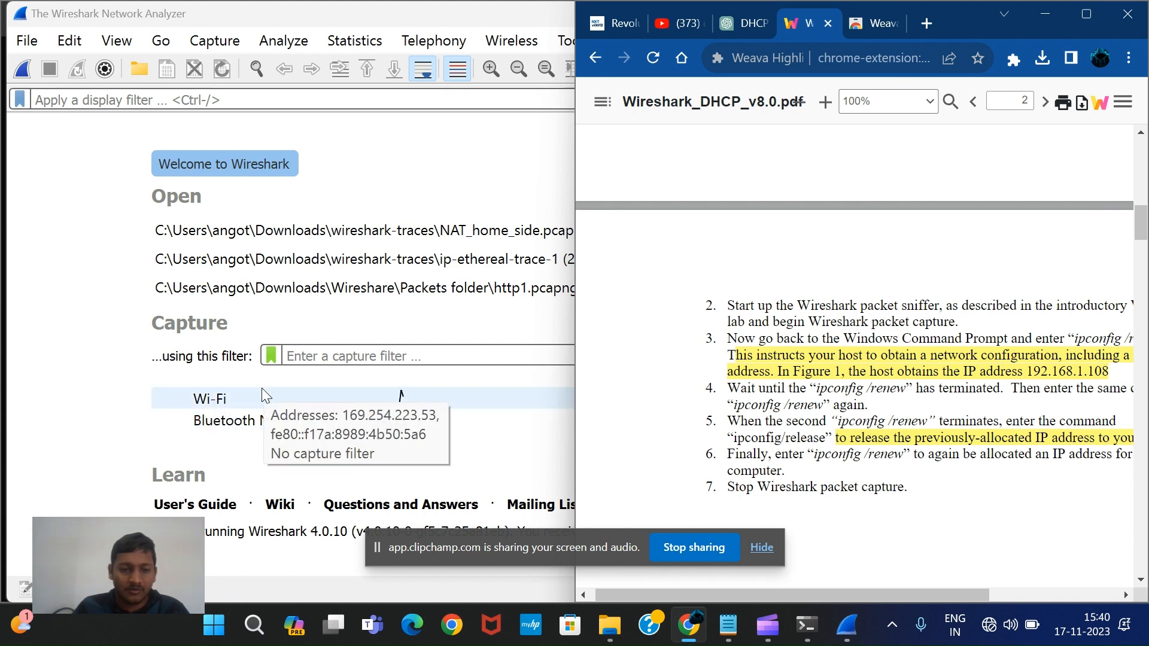
double_click(211, 400)
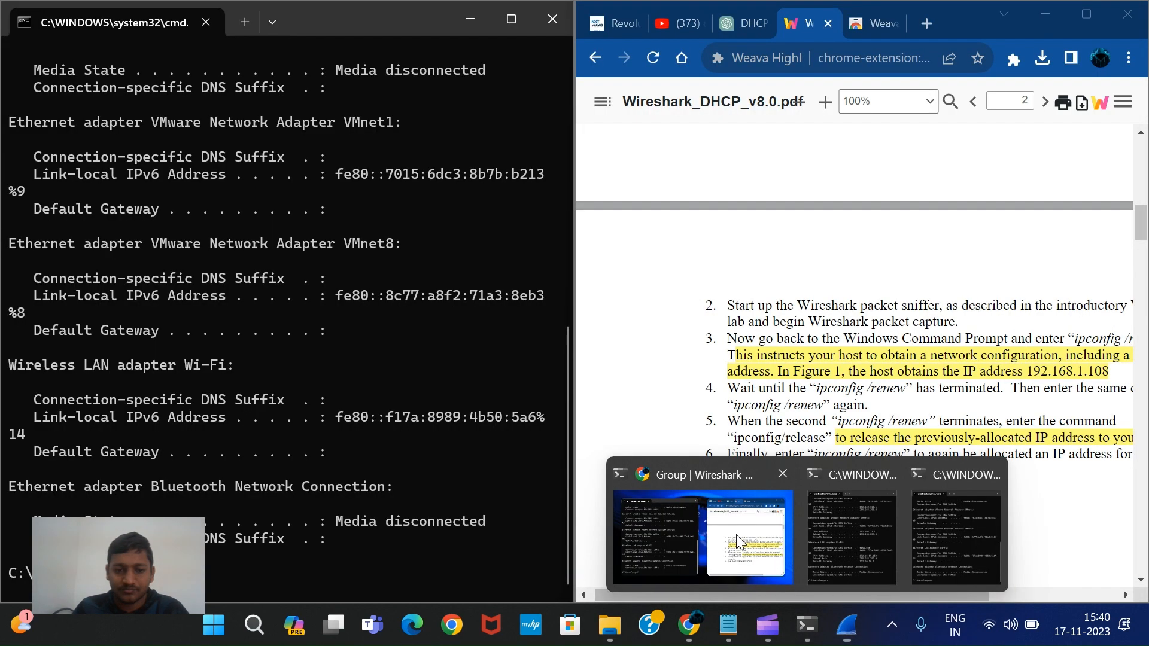
Switch back to the Command Prompt and run ipconfig/renew to obtain a new network configuration
left_click(736, 534)
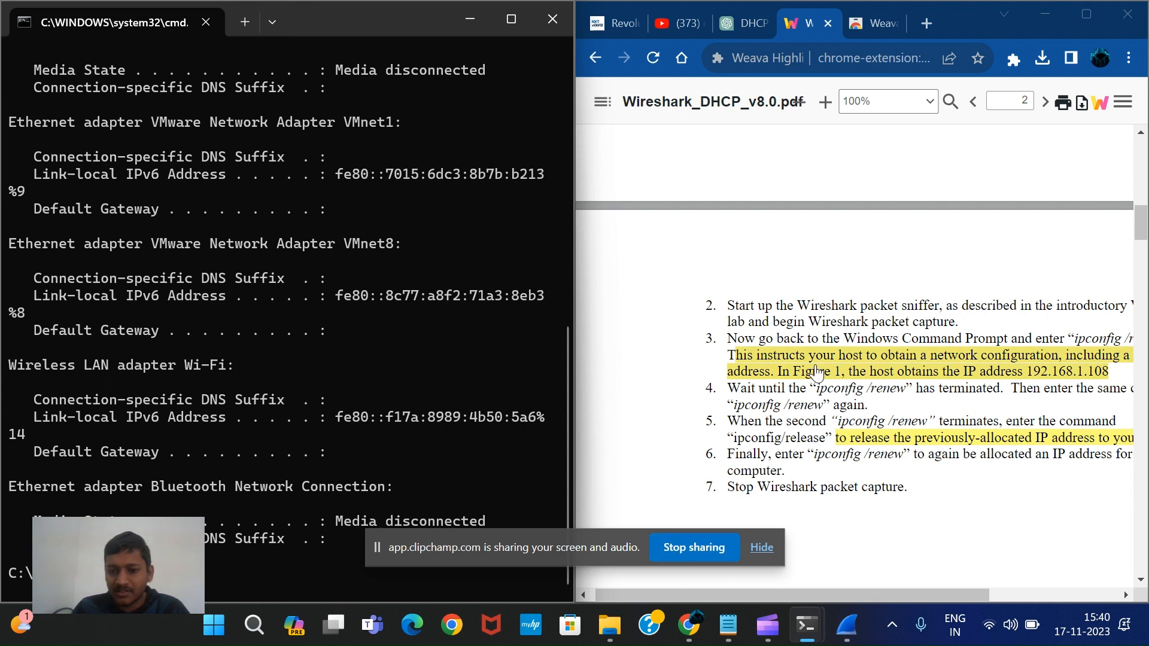
scroll(834, 392, "down", 1)
scroll(820, 377, "right", 2)
scroll(817, 372, "right", 1)
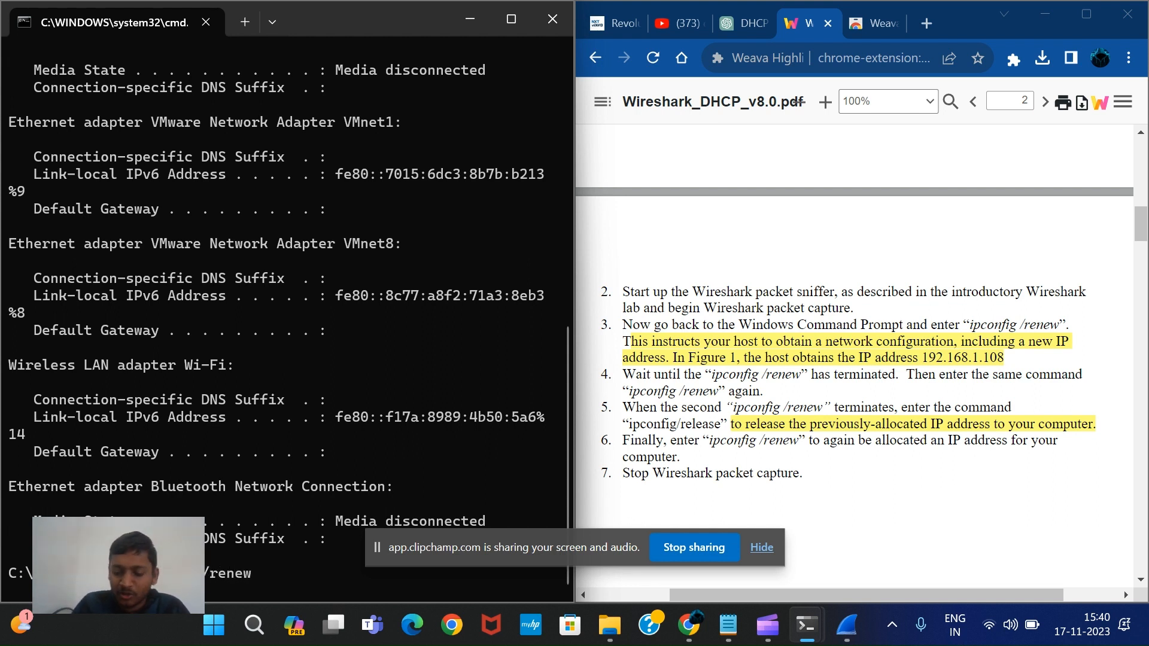
key("Return")
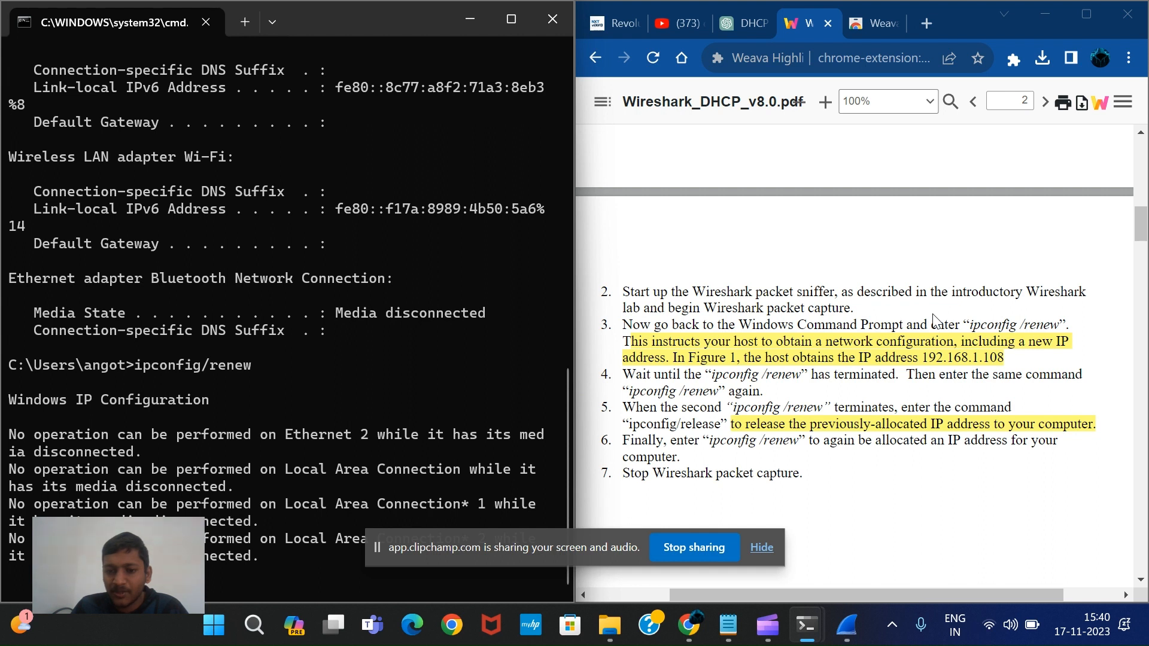
Review lab steps 3 and 4 in the PDF on renewing the IP address and repeating the command
scroll(935, 320, "down", 2)
scroll(935, 320, "left", 1)
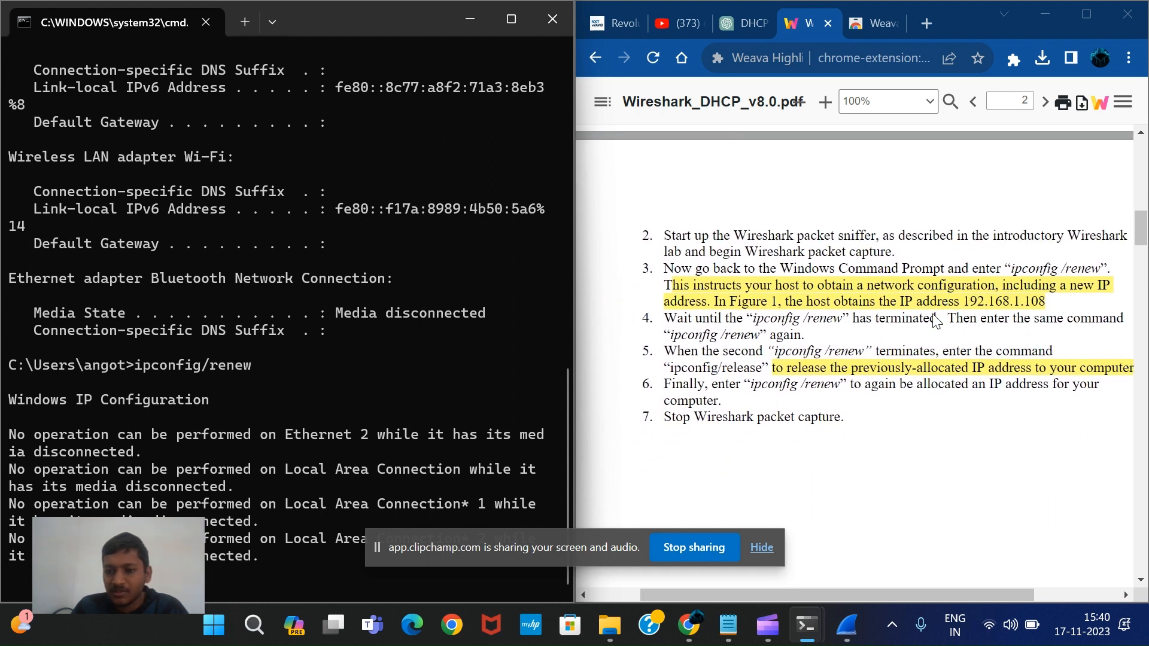
scroll(936, 321, "down", 1)
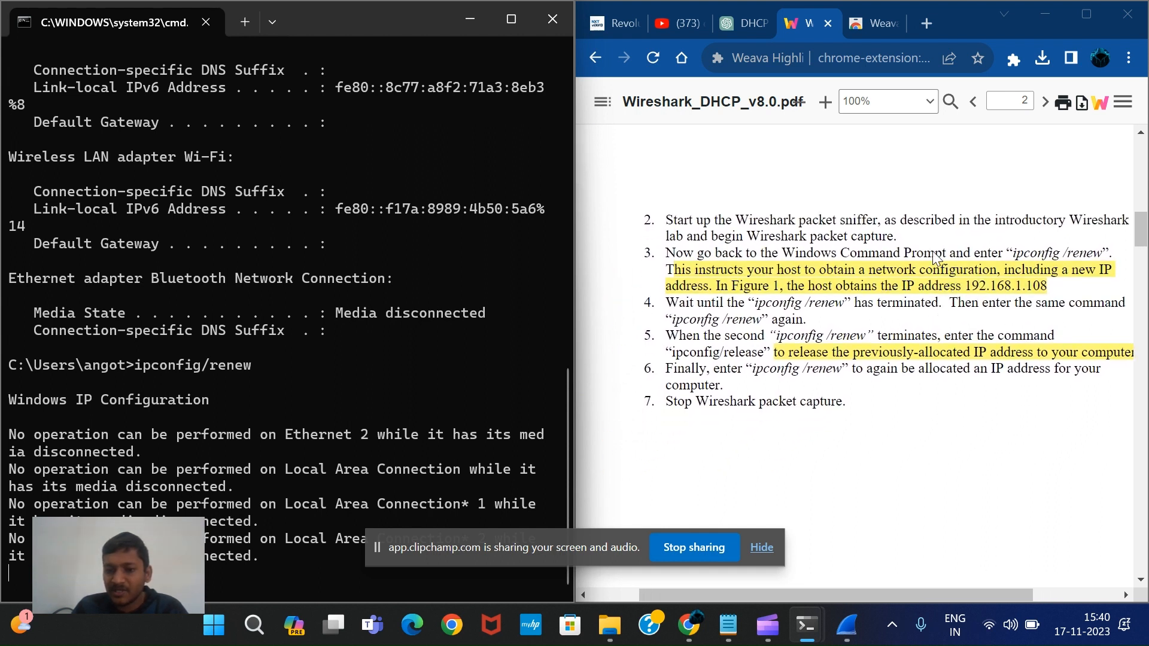
scroll(892, 303, "down", 1)
scroll(892, 303, "down", 1)
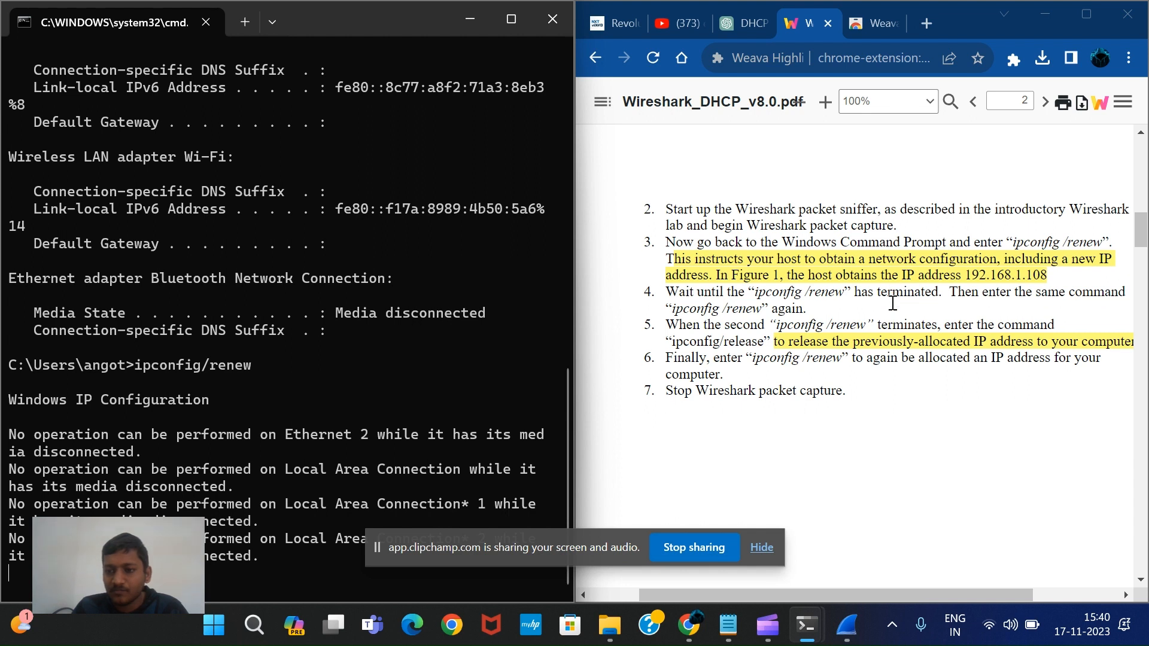
left_click_drag(1014, 241, 1101, 241)
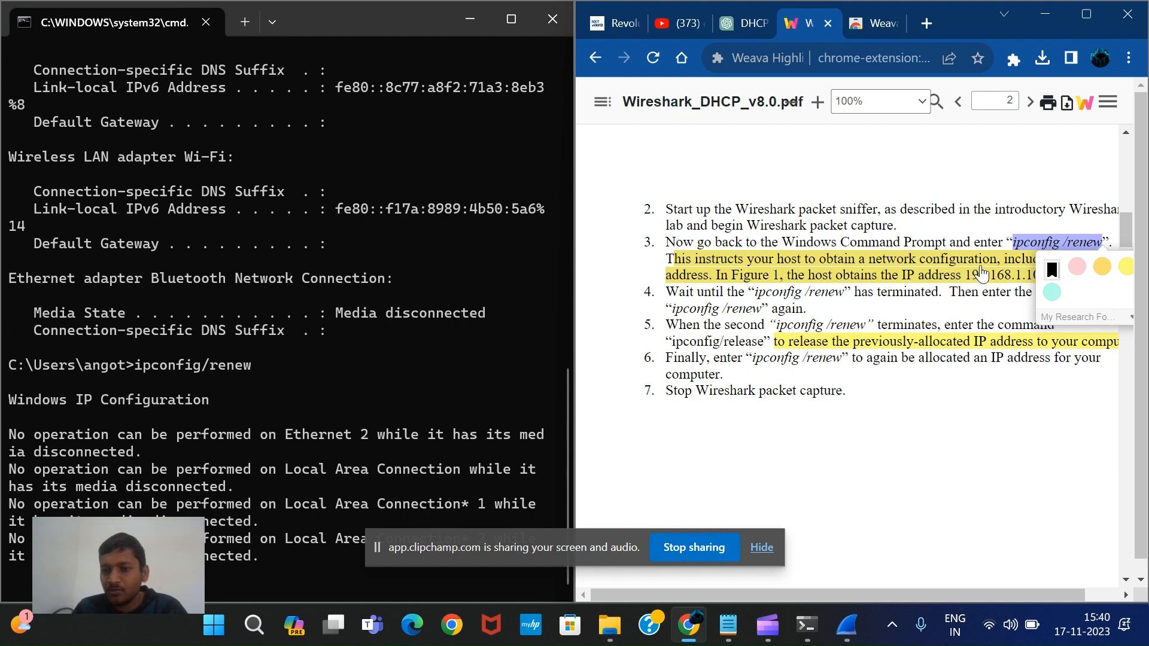
left_click(987, 295)
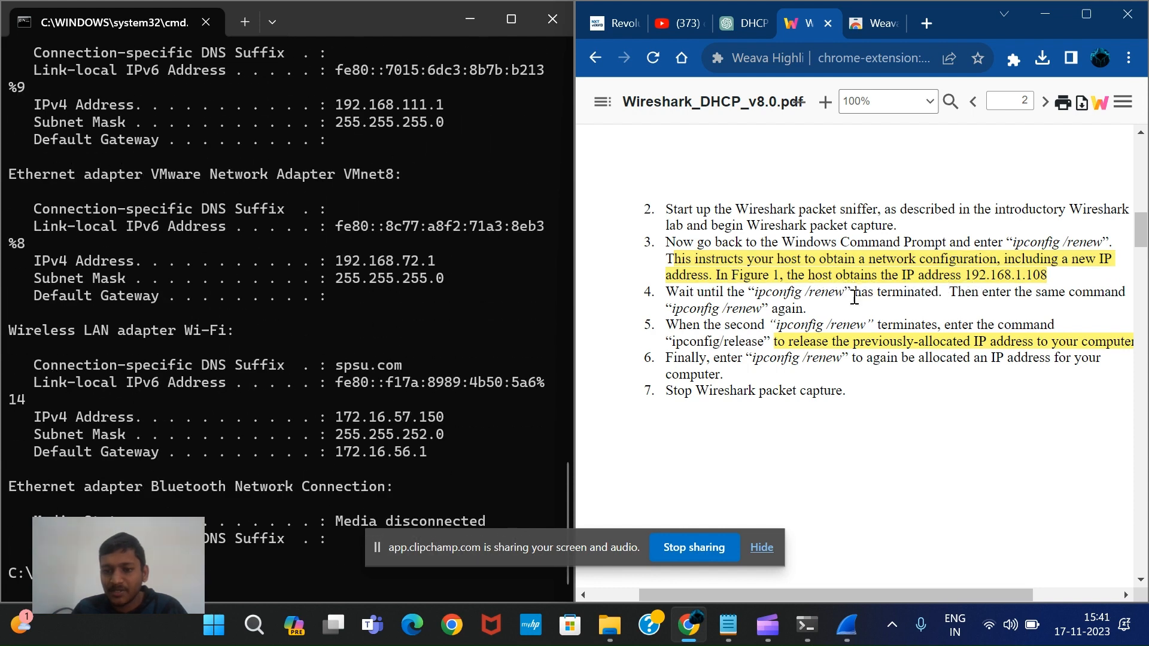
scroll(817, 316, "down", 1)
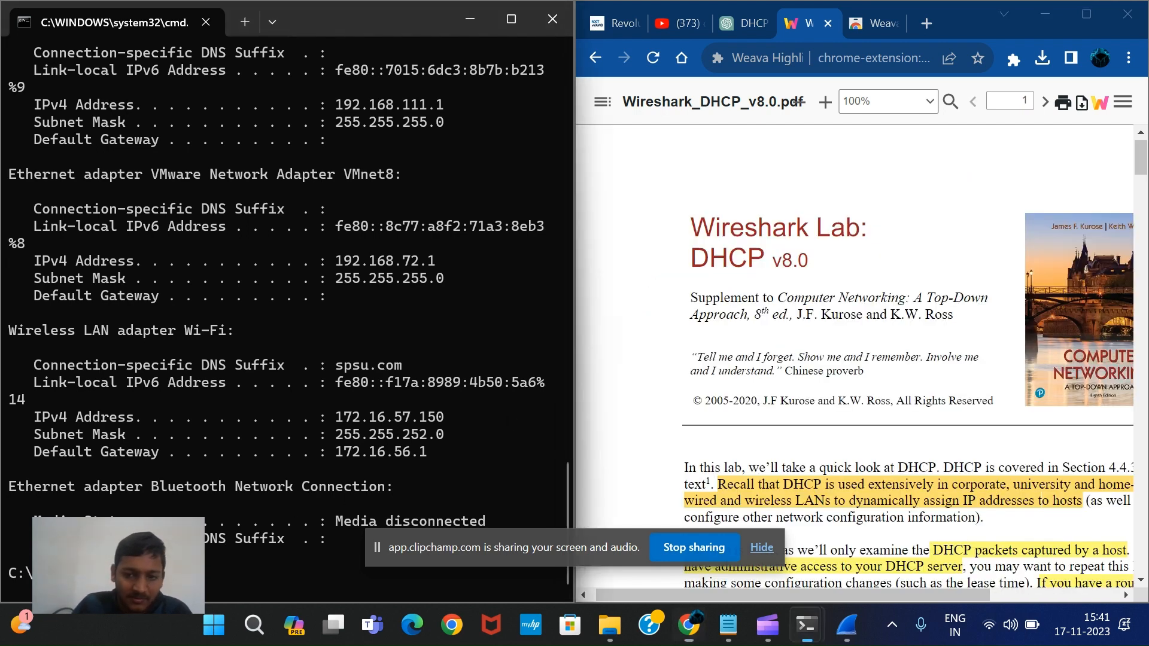
Run ipconfig/renew a second time in the Command Prompt
left_click(225, 544)
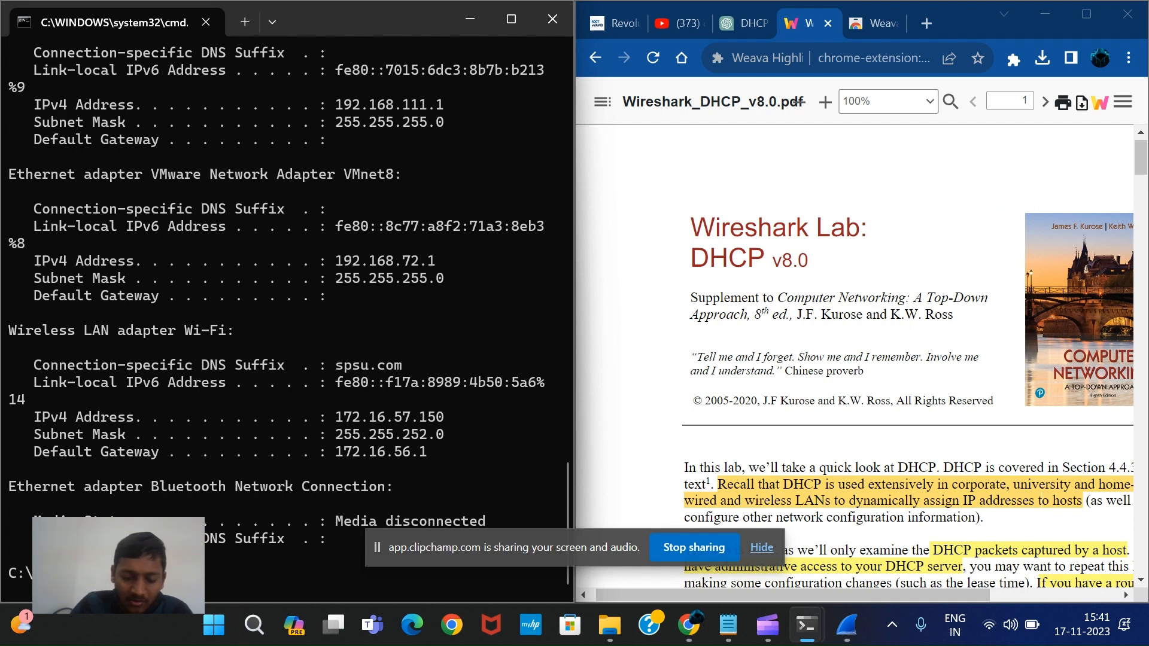
type("/renew")
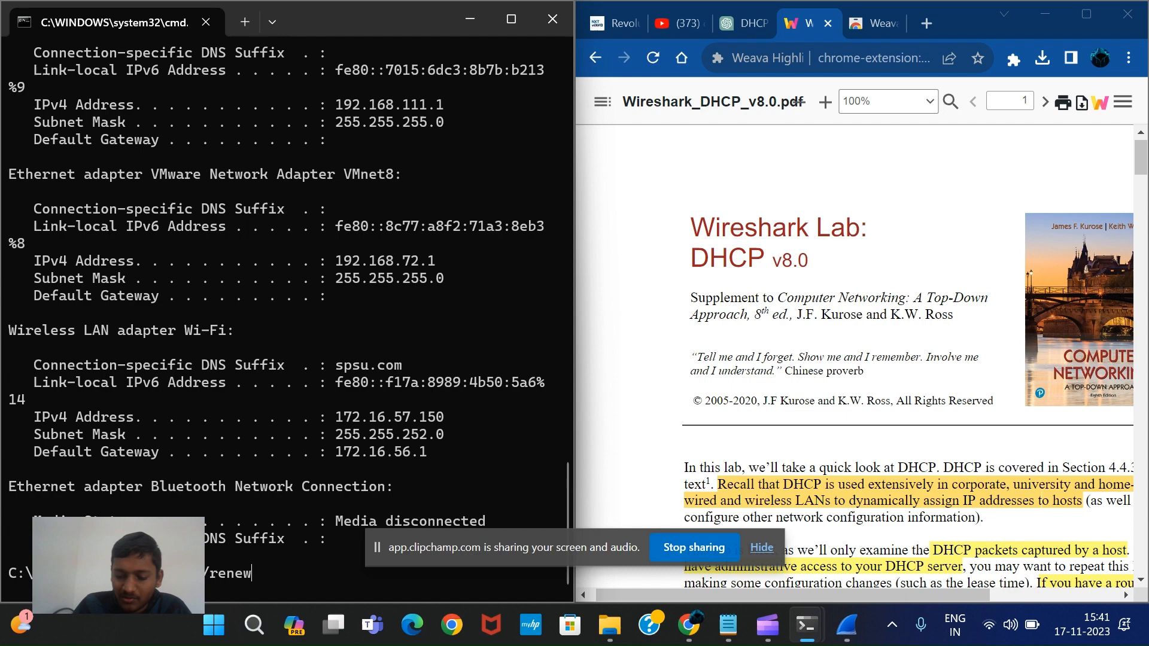
key("Return")
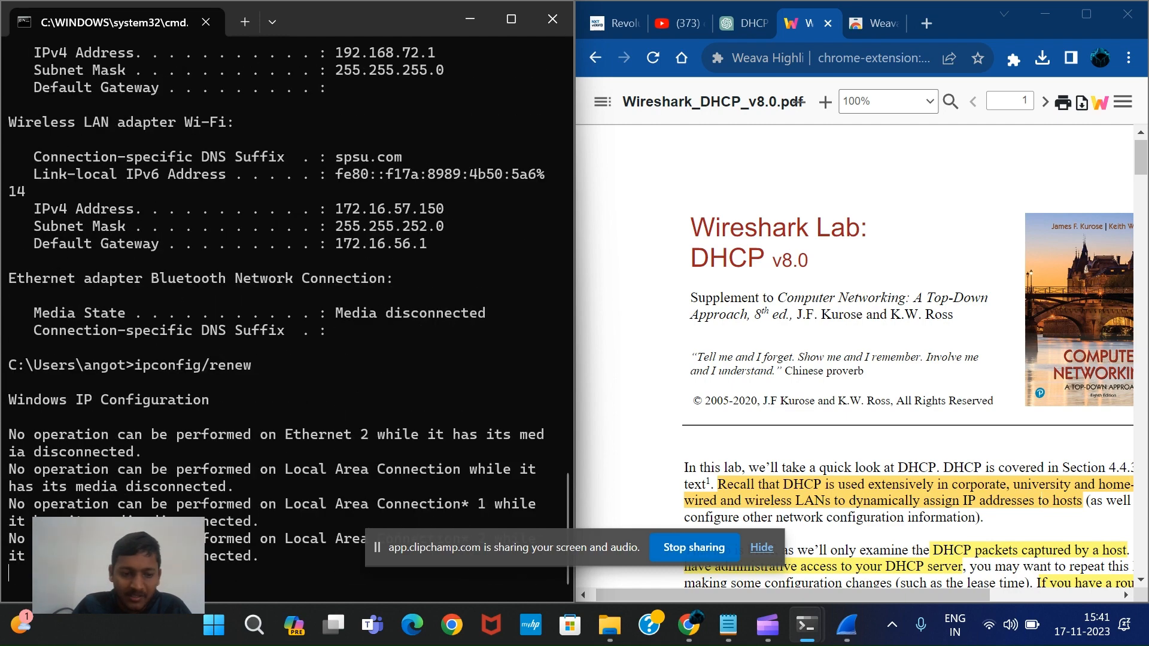
Return to page 2 of the lab PDF and read the instructions following the second renewal
scroll(887, 317, "down", 15)
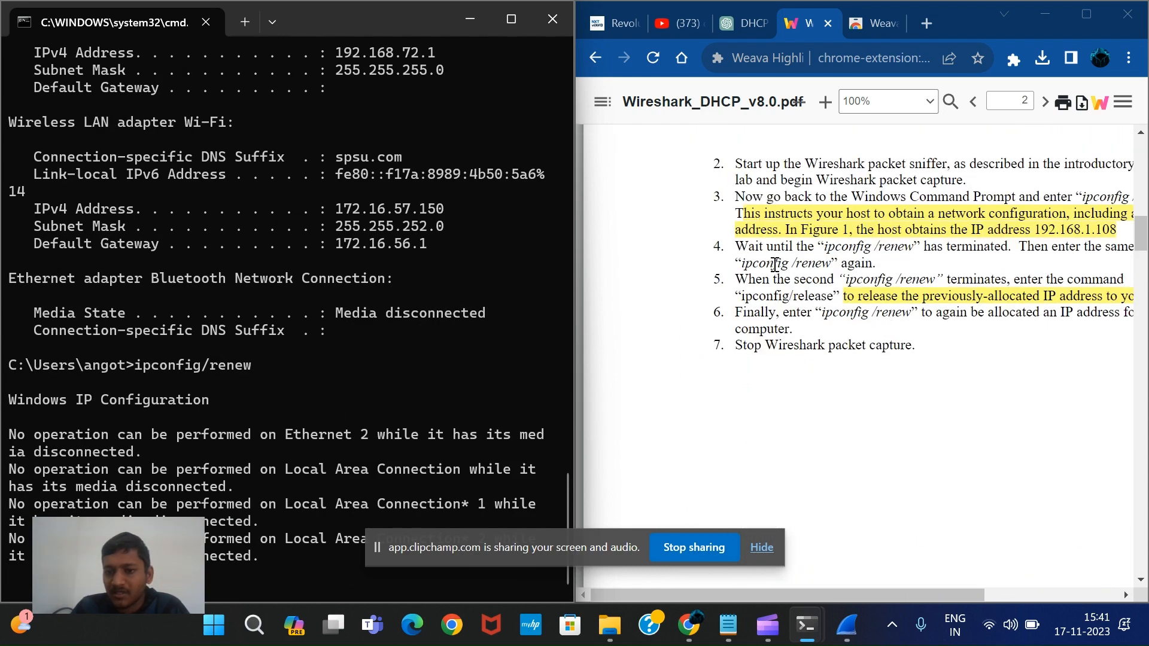
scroll(761, 258, "down", 1)
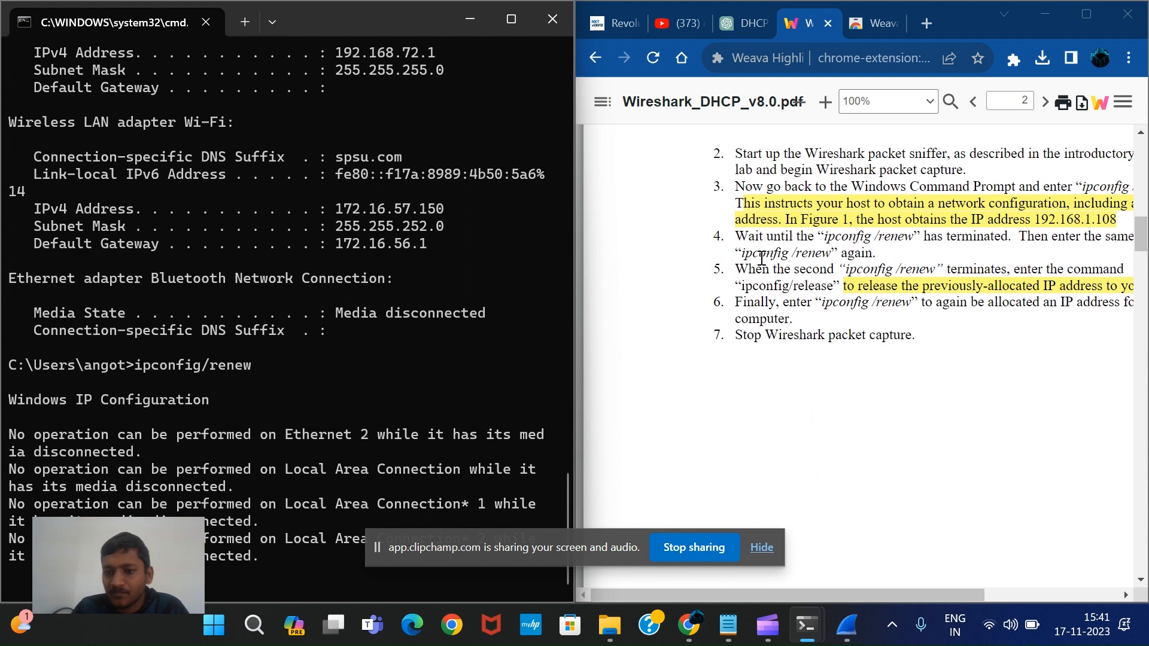
scroll(761, 257, "right", 3)
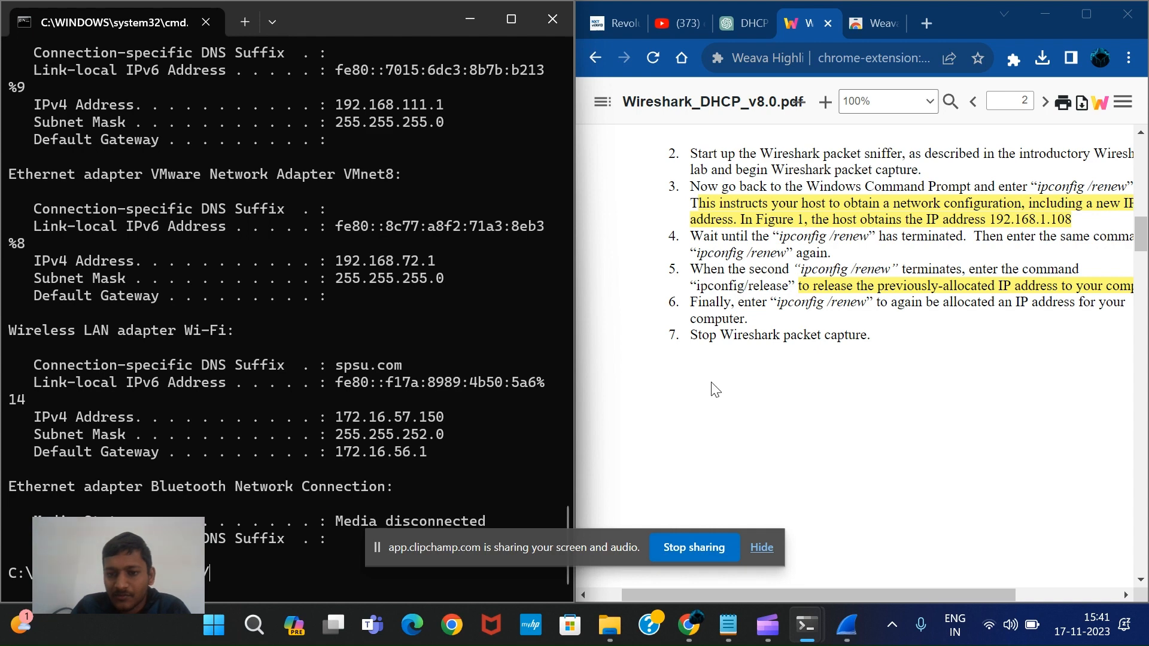
Run ipconfig/release in the Command Prompt to release the allocated IP address
type("release")
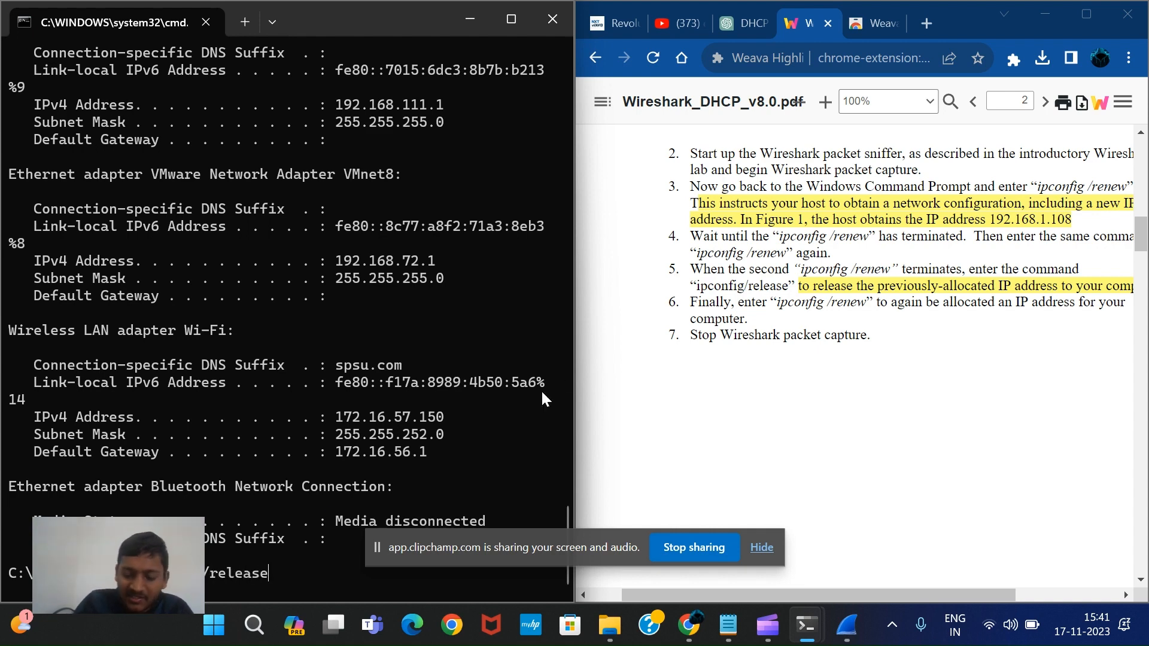
key("Return")
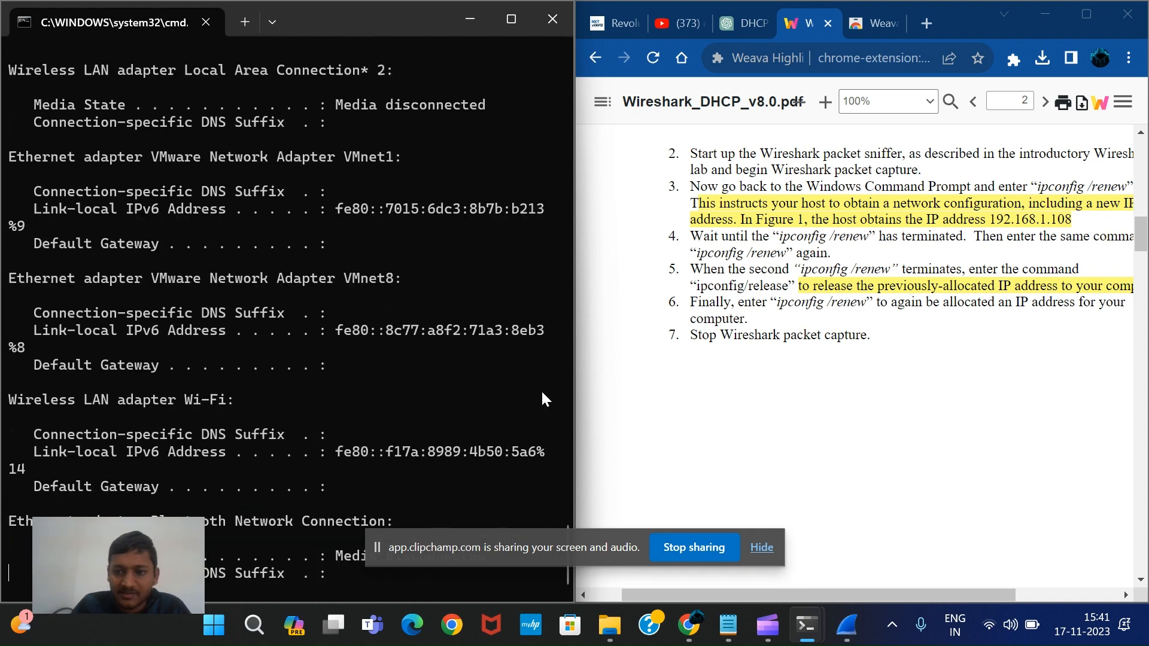
Read lab steps 5 to 7 in the PDF and run ipconfig/renew again in the Command Prompt
scroll(943, 294, "right", 5)
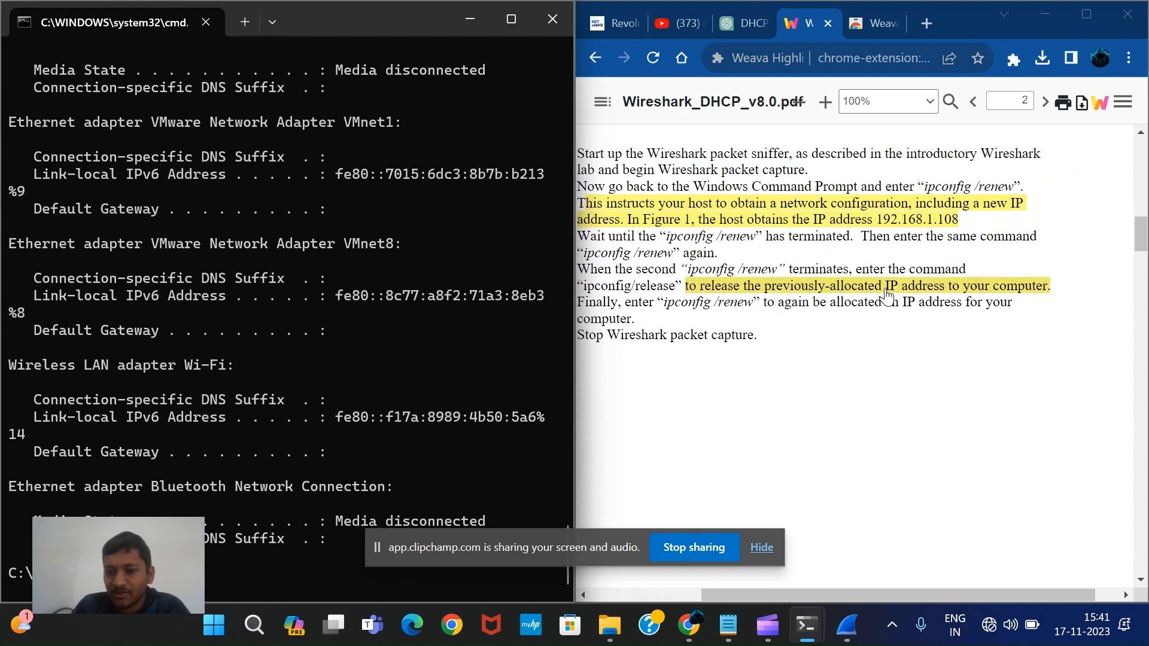
scroll(897, 296, "left", 5)
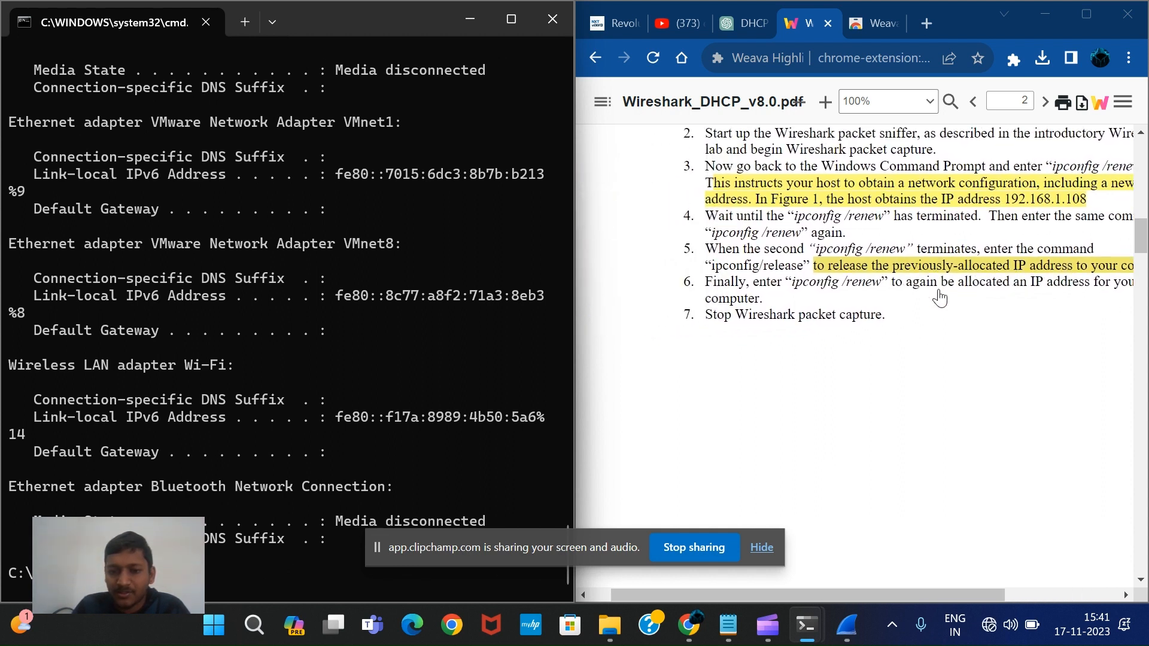
scroll(852, 305, "down", 1)
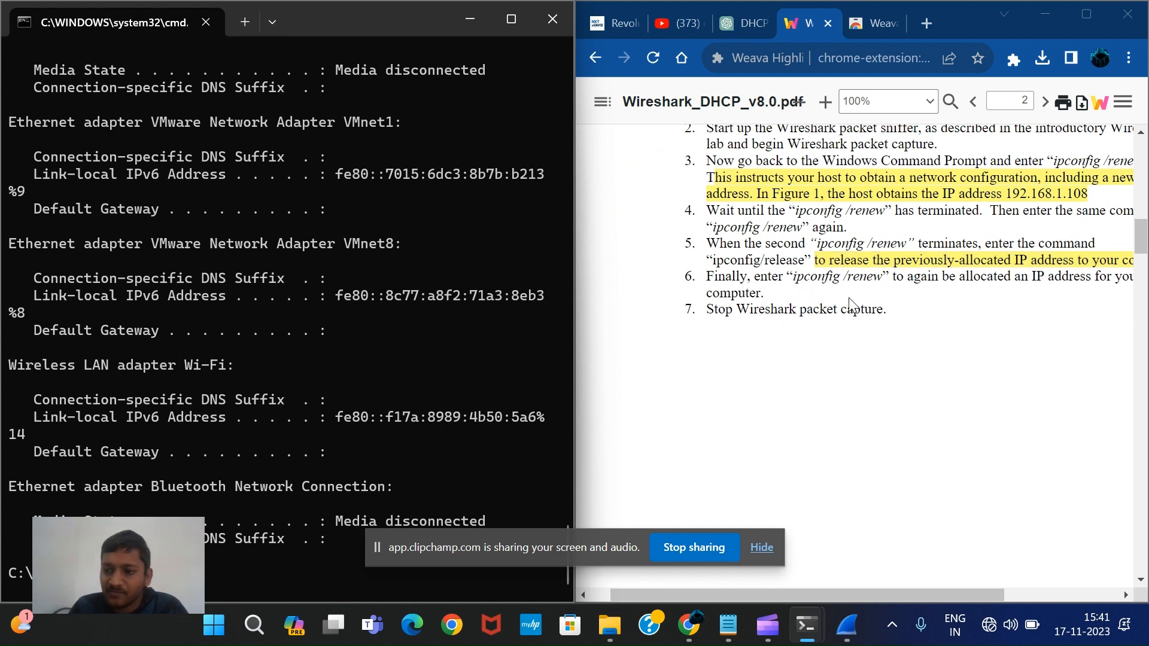
scroll(853, 306, "right", 3)
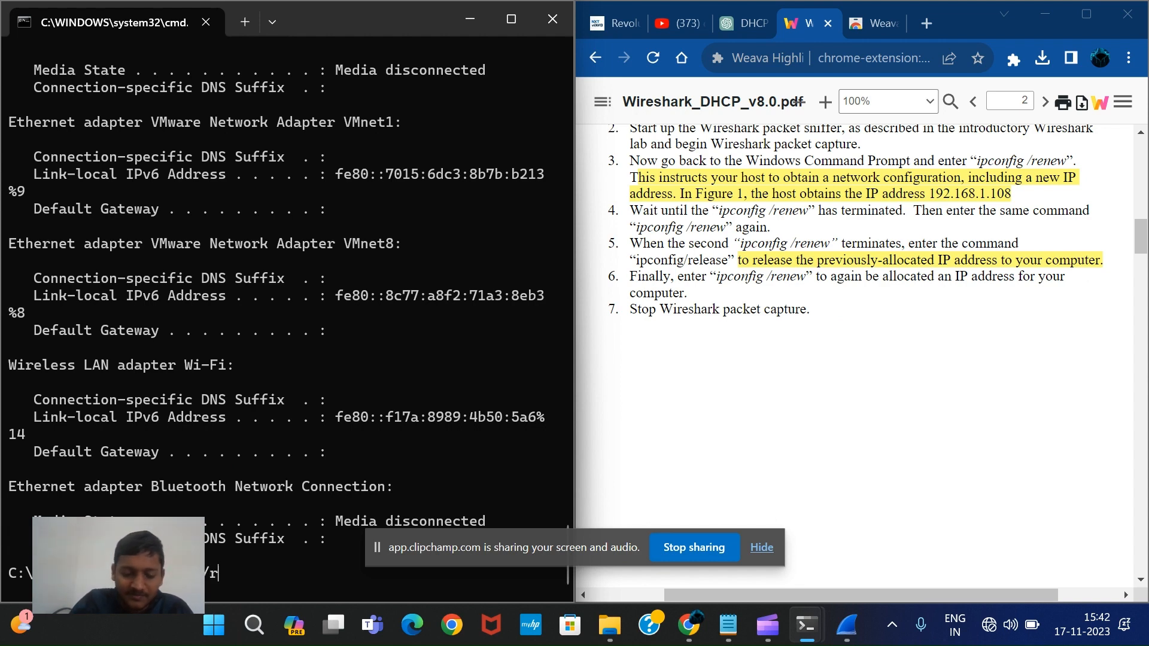
key("Return")
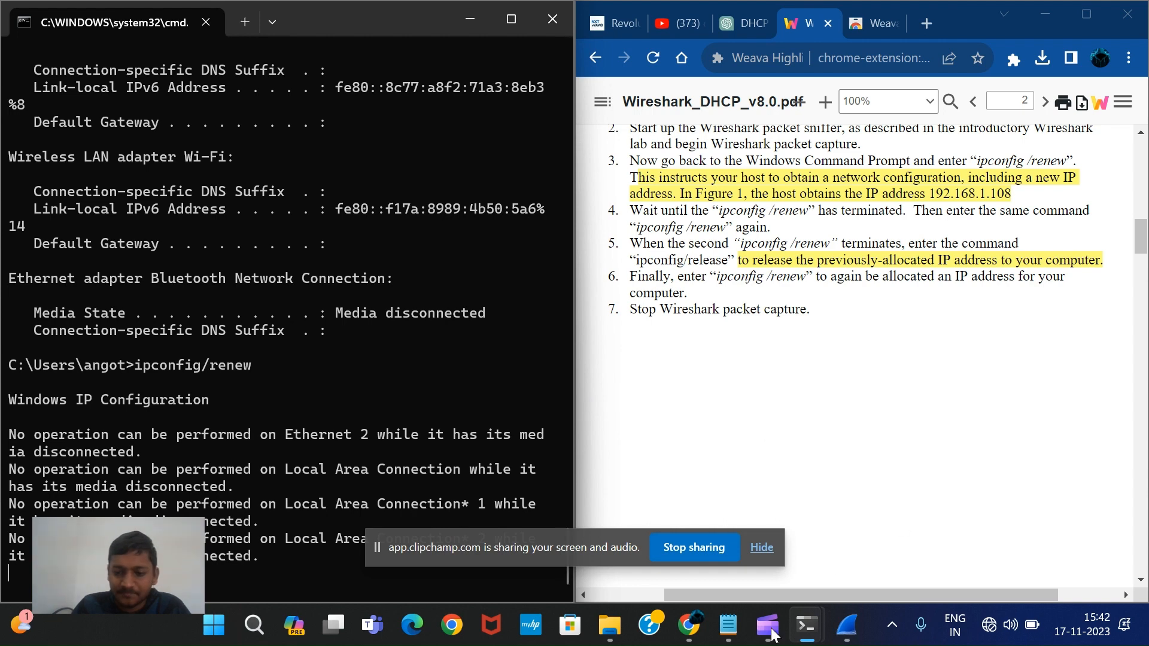
Check the running Wi-Fi capture in Wireshark, and return to the Command Prompt and lab PDF to follow the renewal
left_click(847, 635)
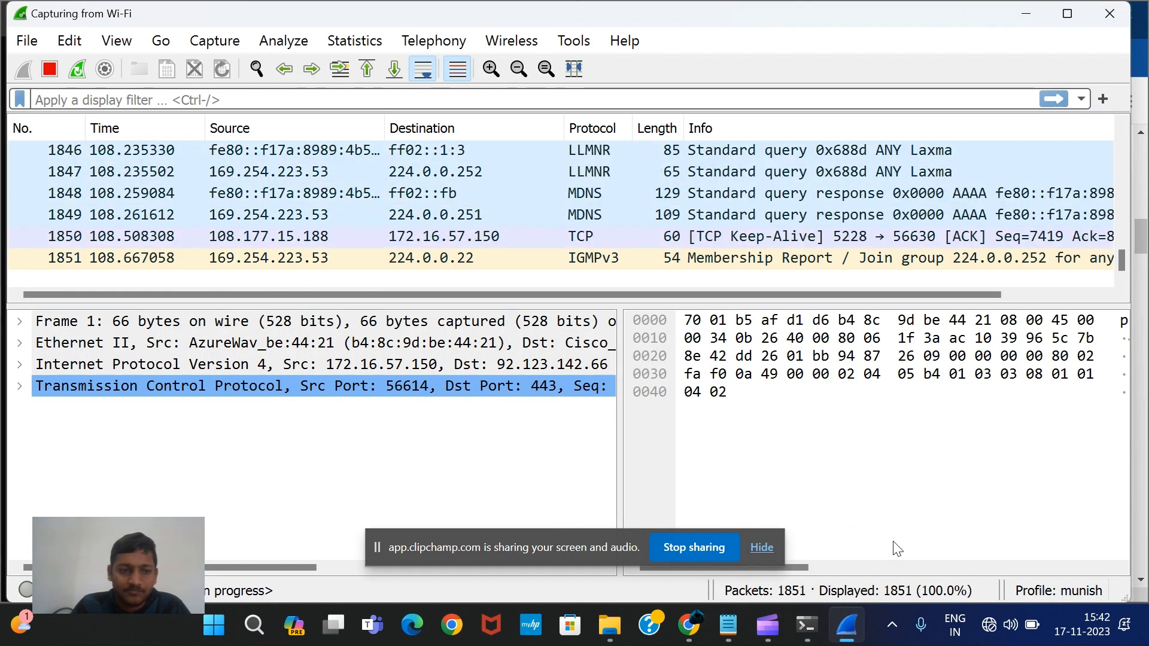
mouse_move(806, 625)
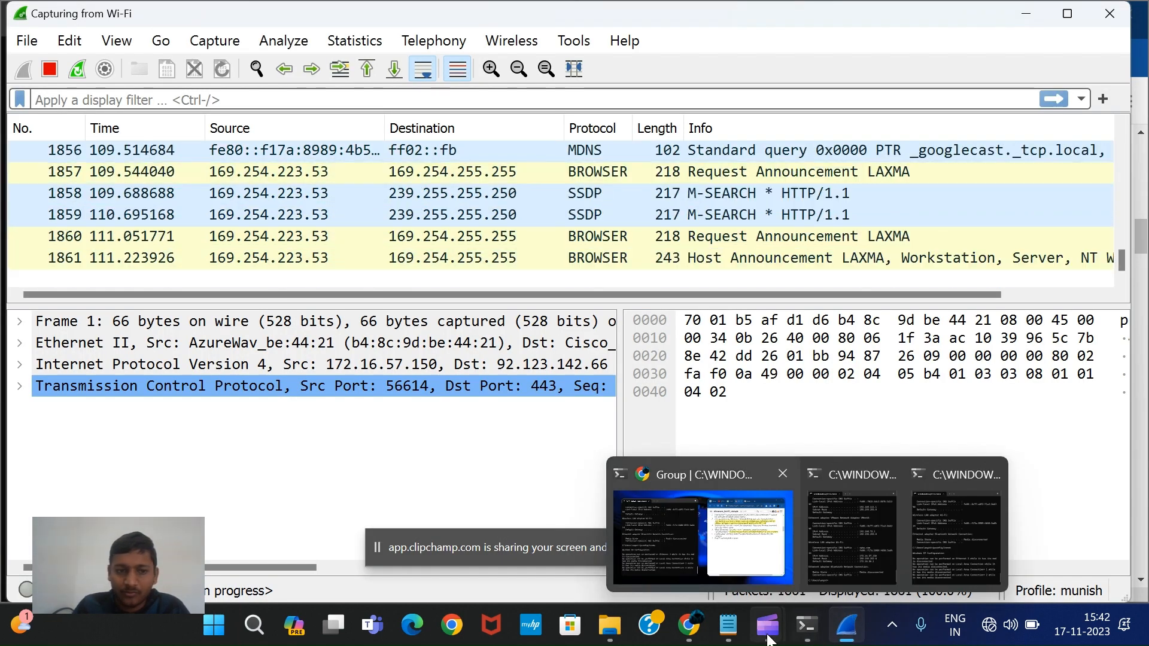
left_click(798, 633)
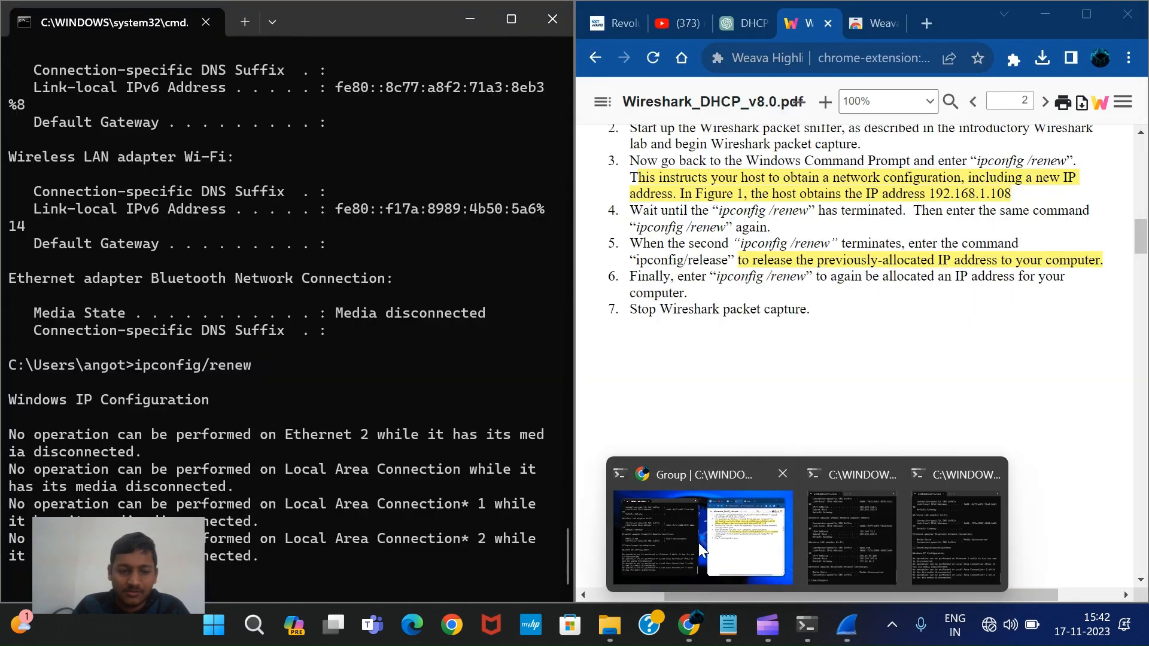
left_click(698, 543)
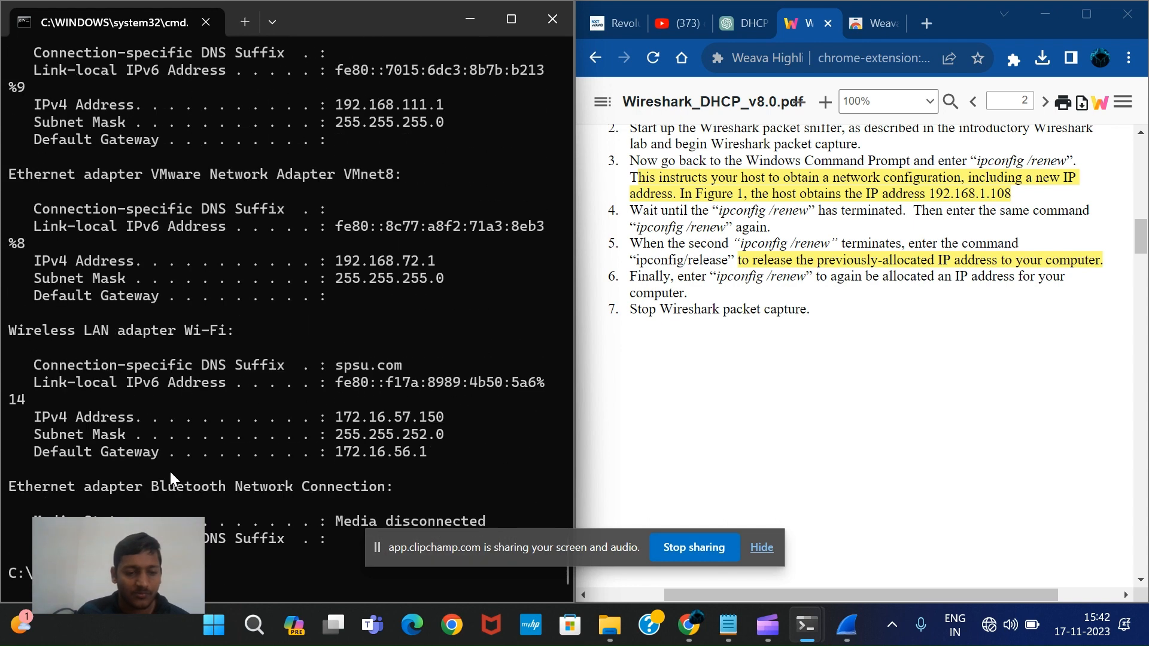
Switch to Wireshark and stop the Wi-Fi packet capture
mouse_move(846, 625)
left_click(846, 539)
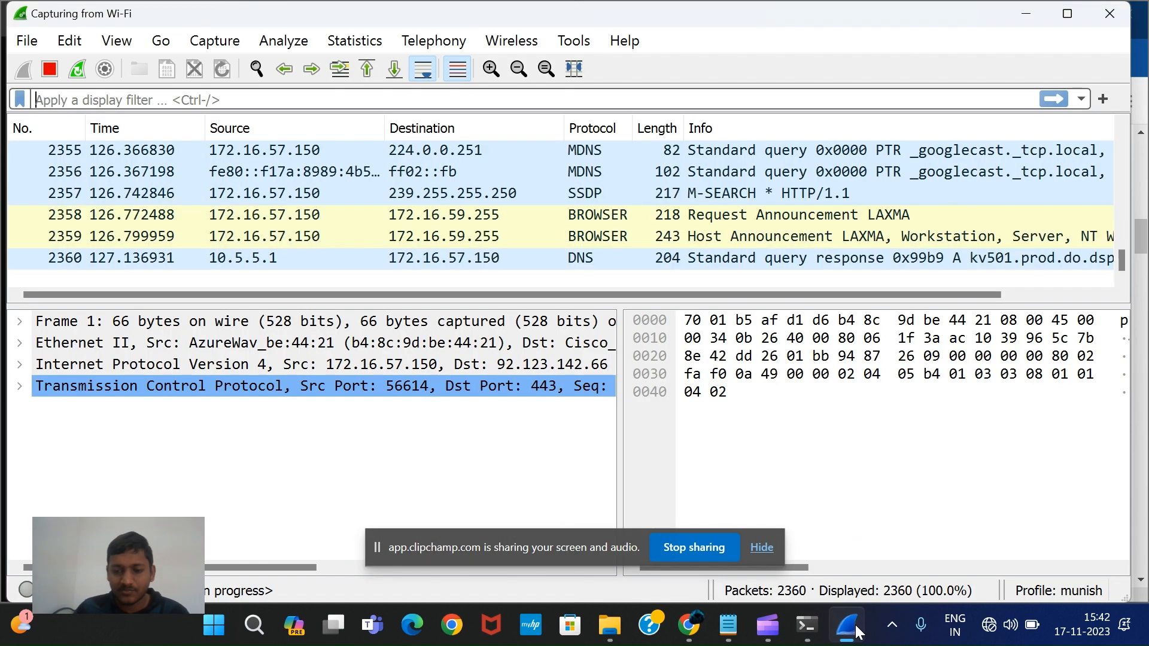
left_click(44, 70)
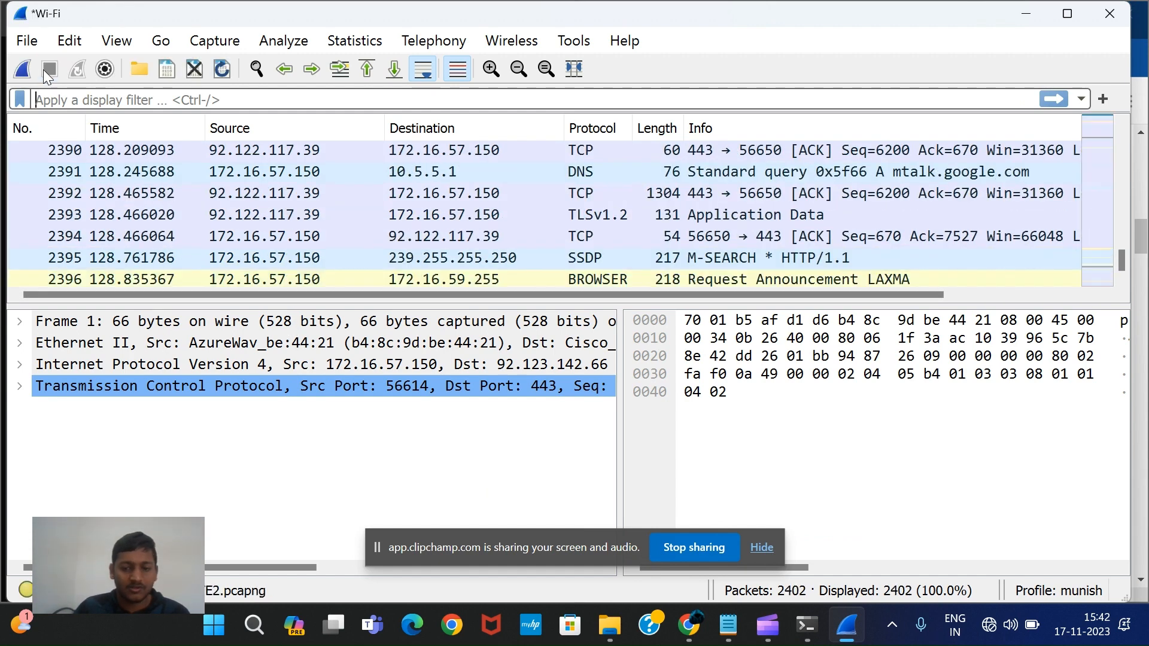
Switch to the lab PDF in Chrome and read the page 4 instructions on filtering for DHCP packets
left_click(688, 626)
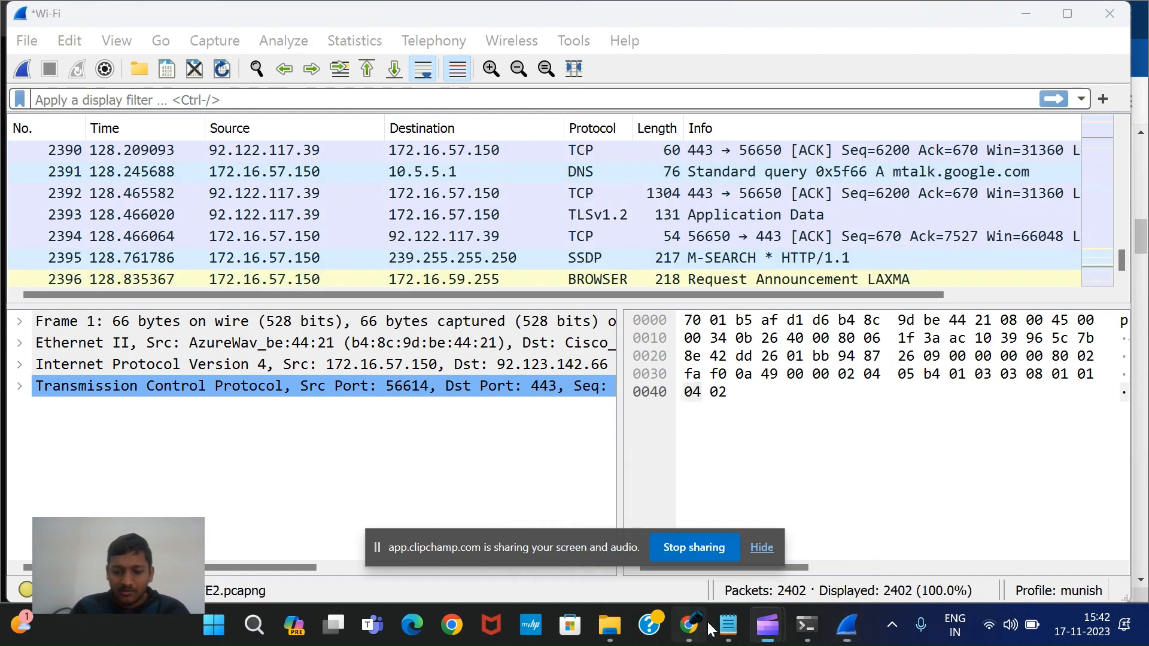
scroll(760, 285, "down", 10)
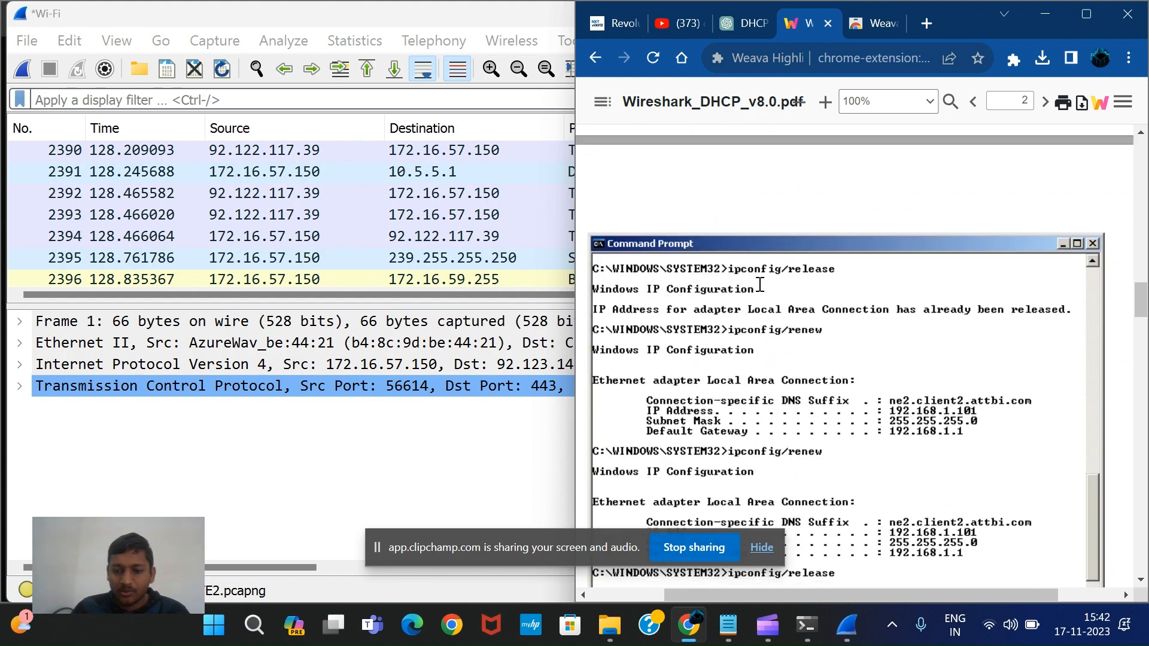
scroll(759, 285, "up", 10)
scroll(760, 285, "down", 10)
scroll(760, 285, "down", 10)
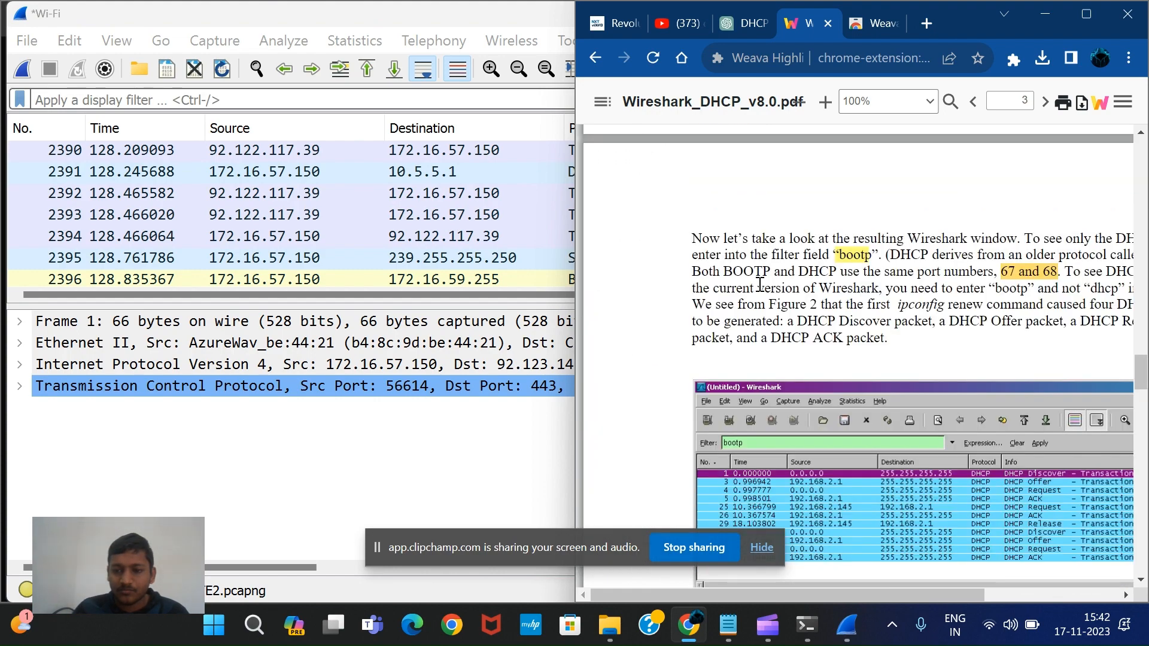
scroll(758, 284, "up", 1)
scroll(757, 275, "right", 2)
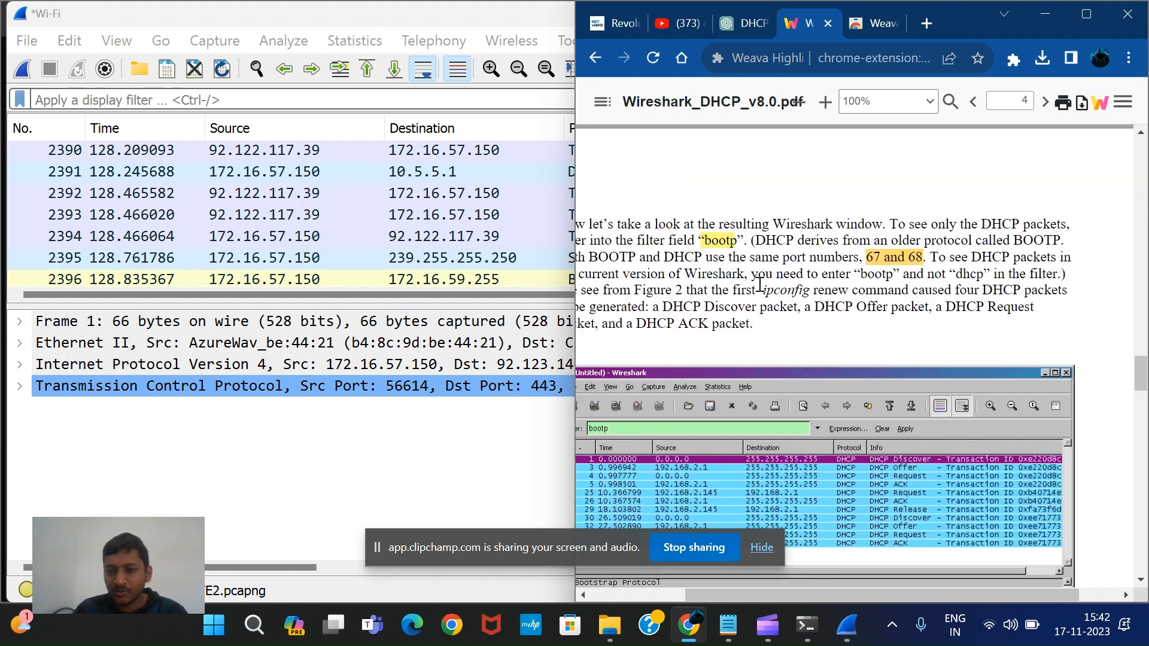
scroll(753, 257, "left", 3)
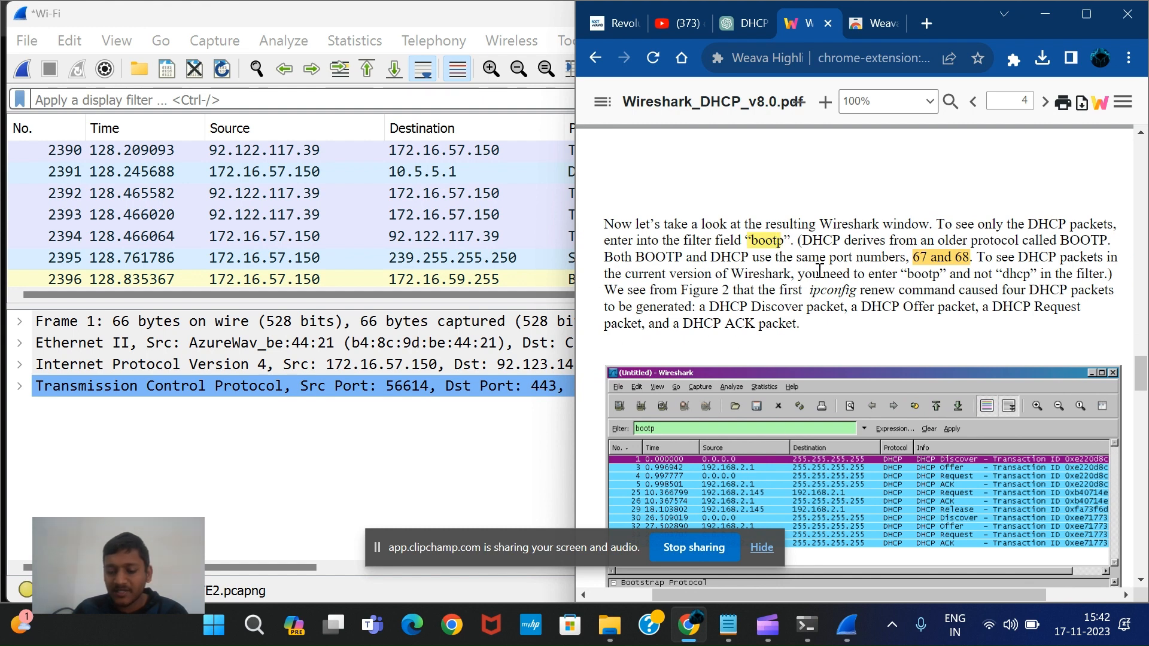
Apply the display filter bootp to the captured packets in Wireshark
left_click(146, 101)
type("bootp")
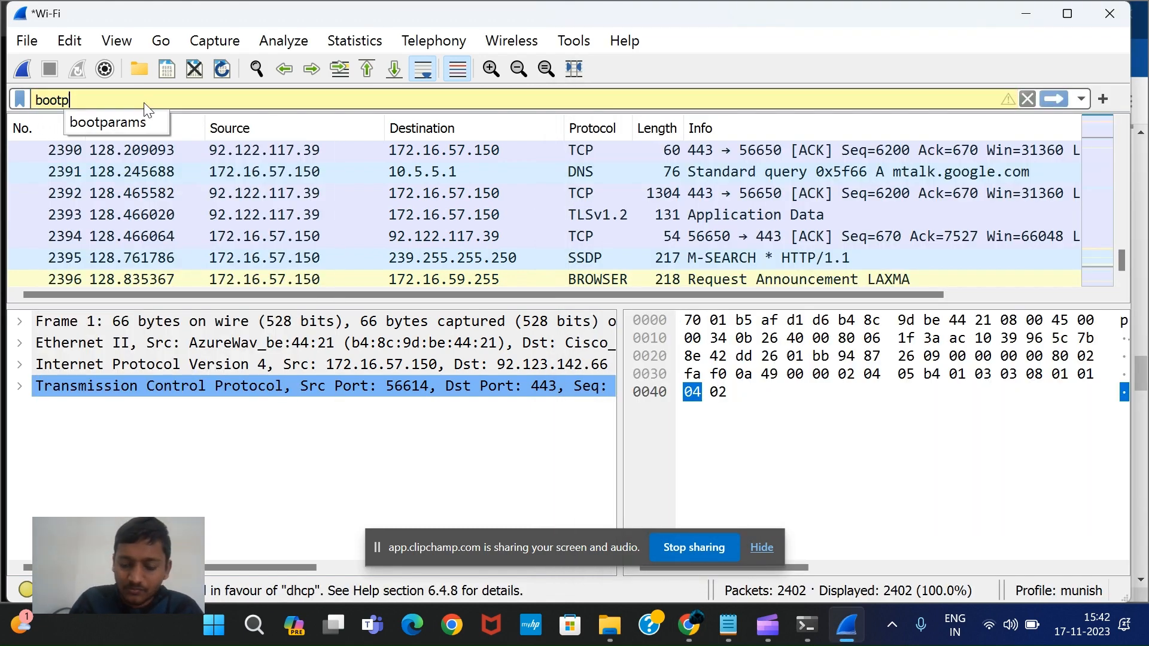
key("Return")
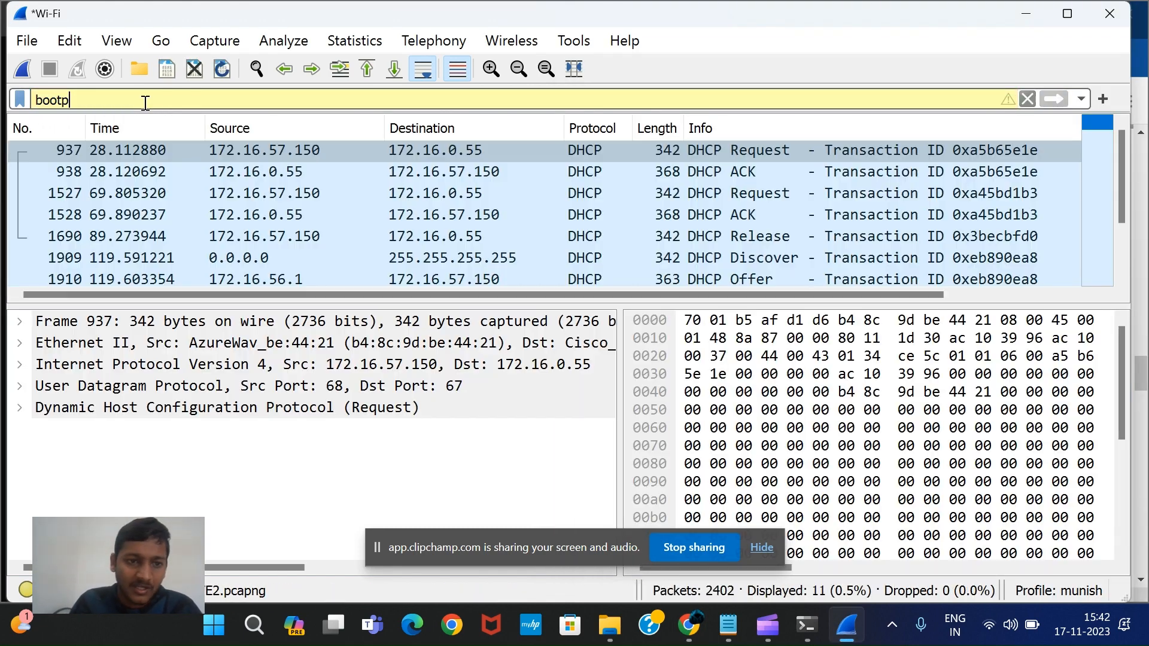
Examine the filtered DHCP packets, selecting the Discover packet 1909 and the Offer packet 1910
scroll(234, 231, "down", 2)
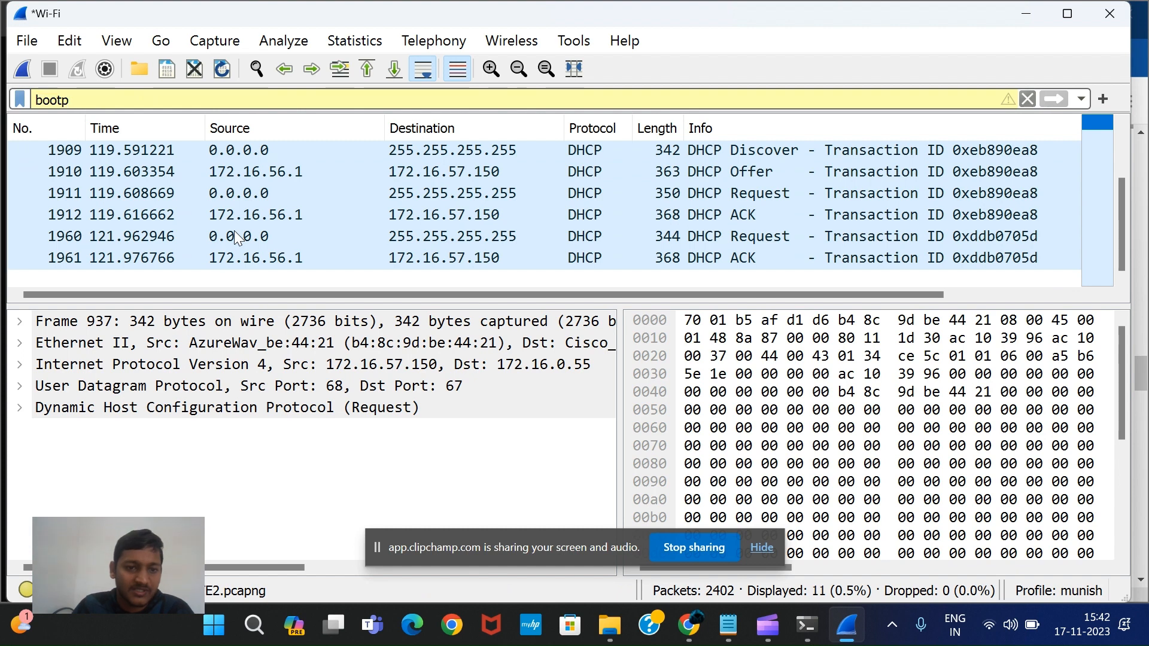
scroll(235, 230, "up", 2)
scroll(261, 261, "down", 2)
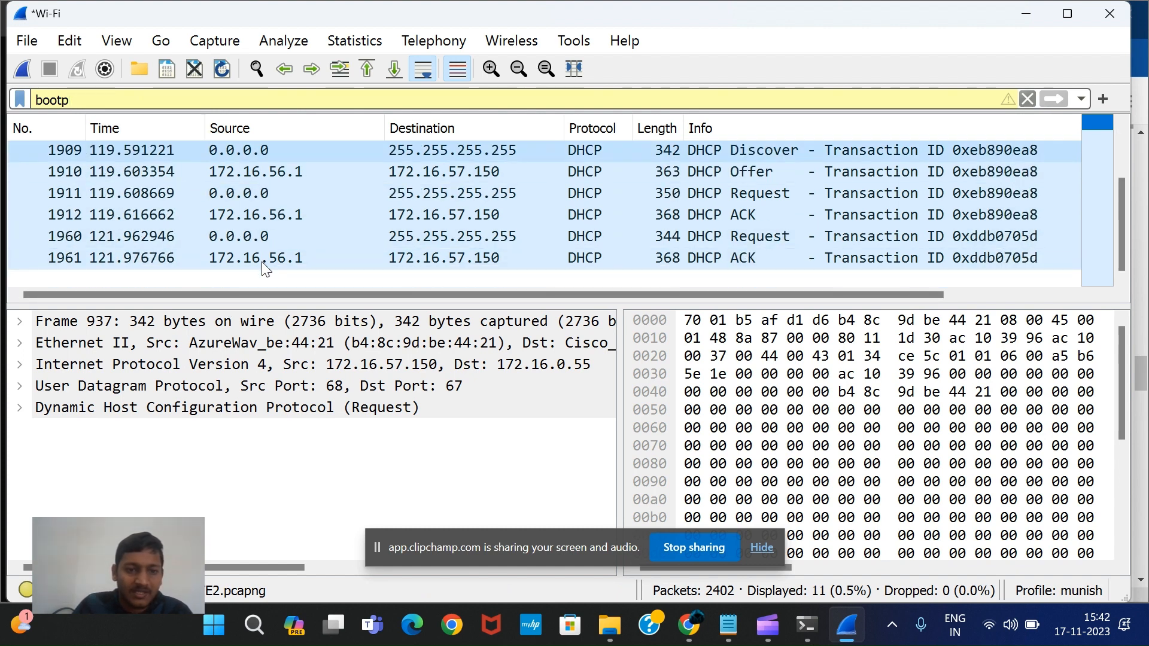
scroll(261, 261, "up", 2)
scroll(261, 261, "down", 2)
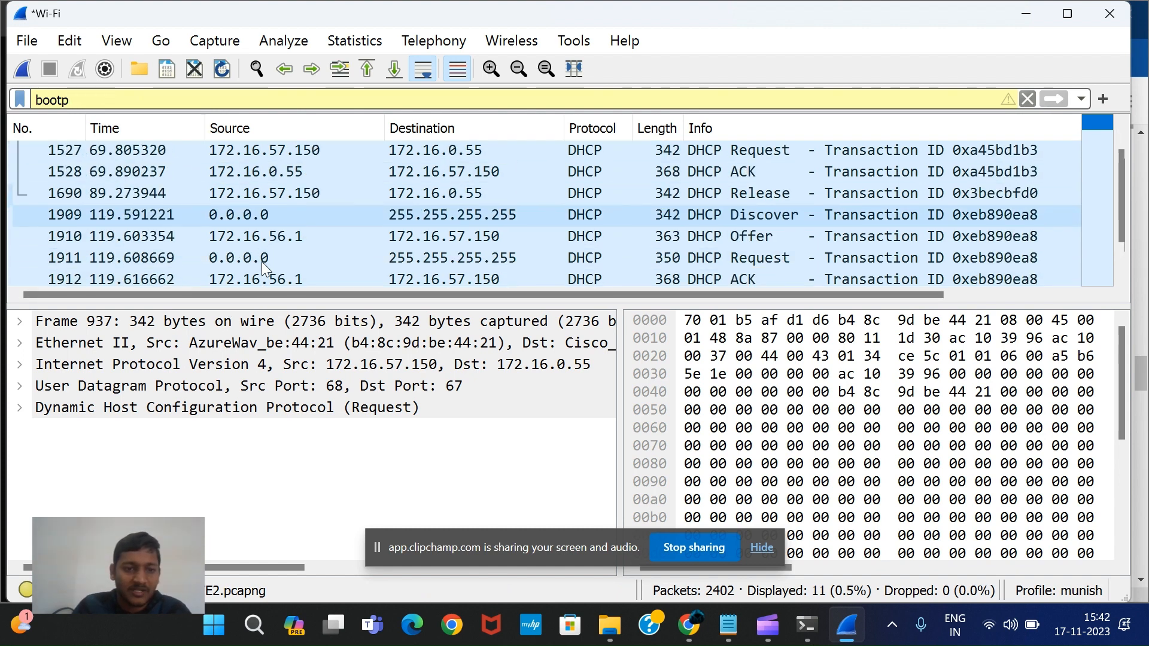
left_click(271, 147)
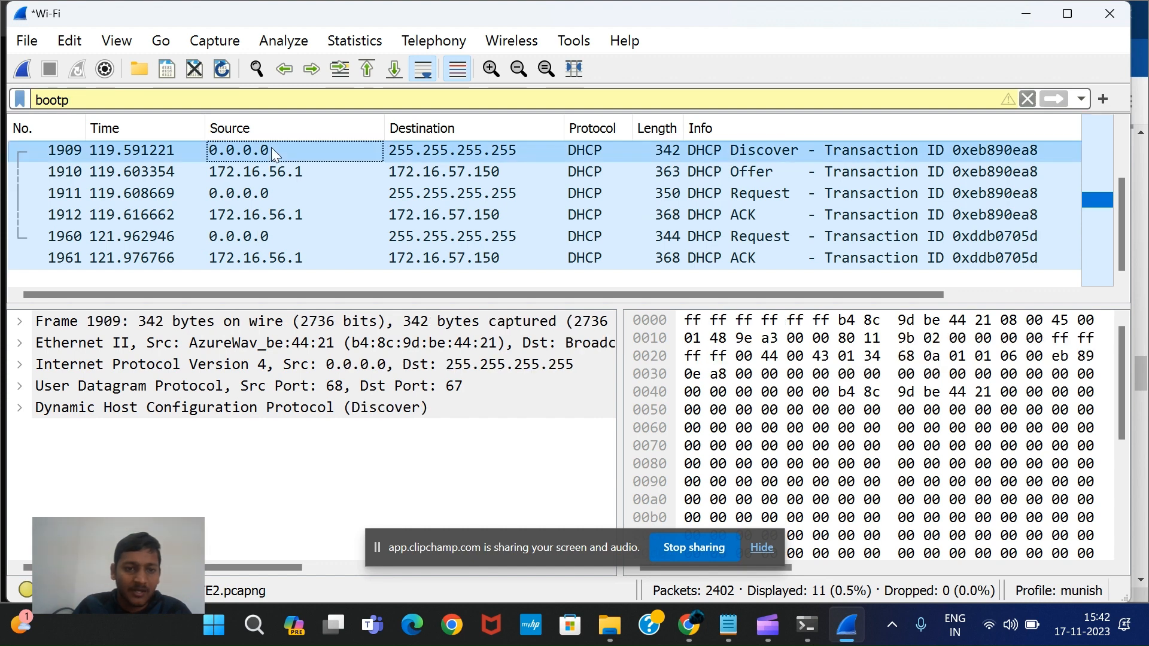
left_click(251, 172)
left_click(236, 146)
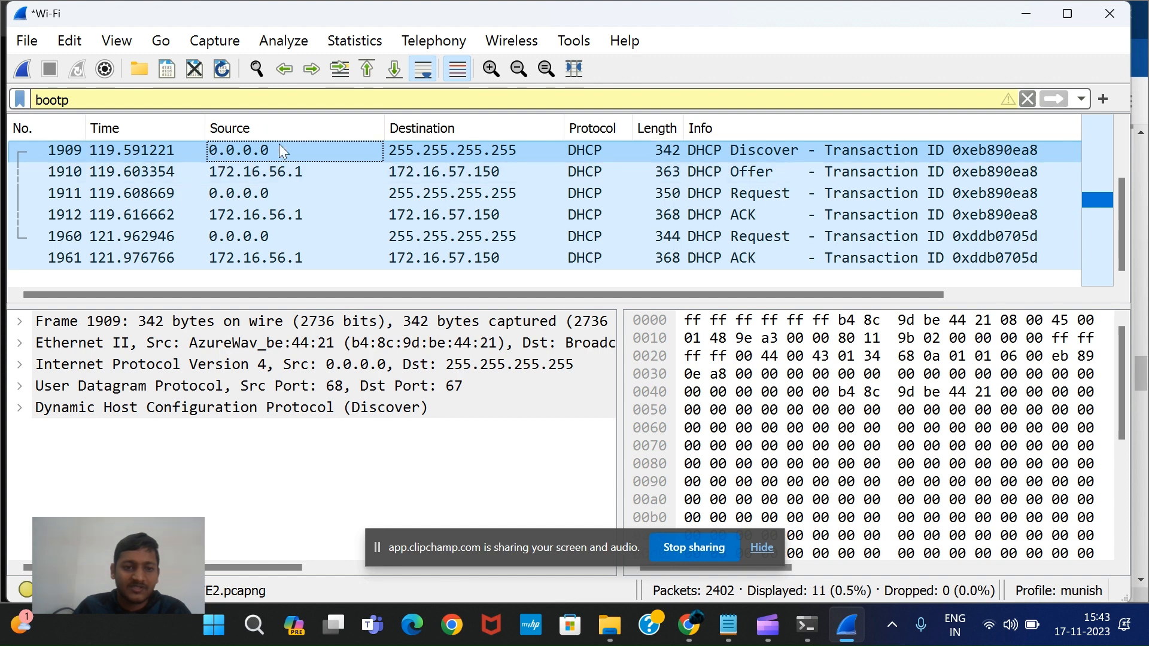
left_click(250, 171)
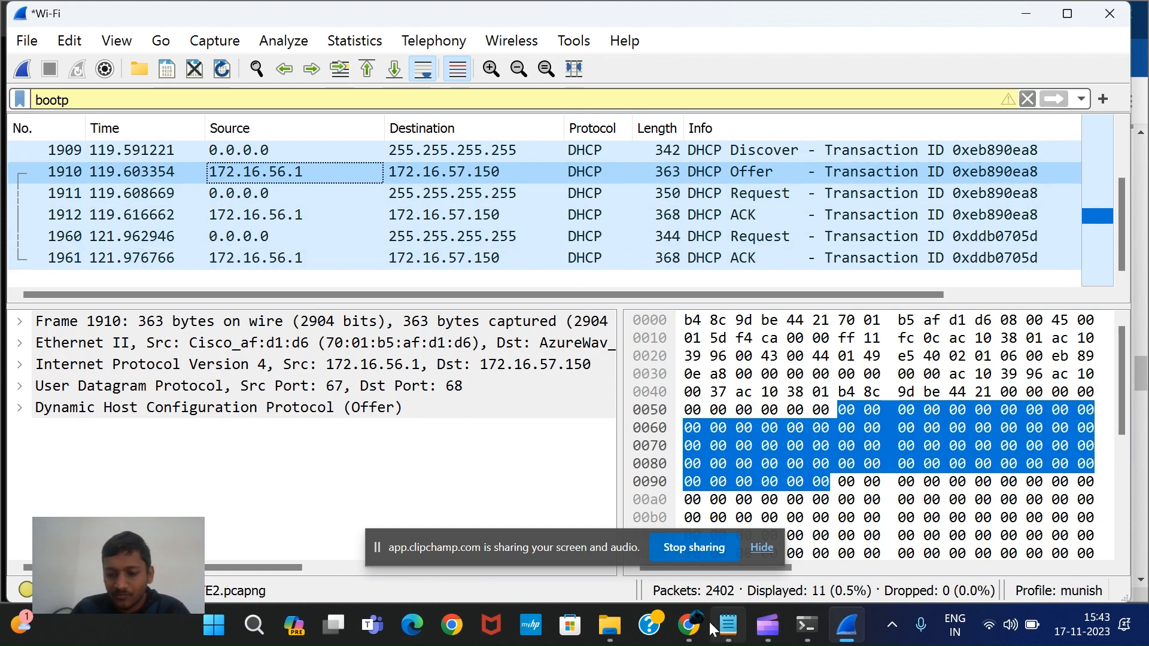
Switch back to the lab PDF in Chrome and review the list of questions on page 5
left_click(691, 625)
scroll(841, 337, "down", 15)
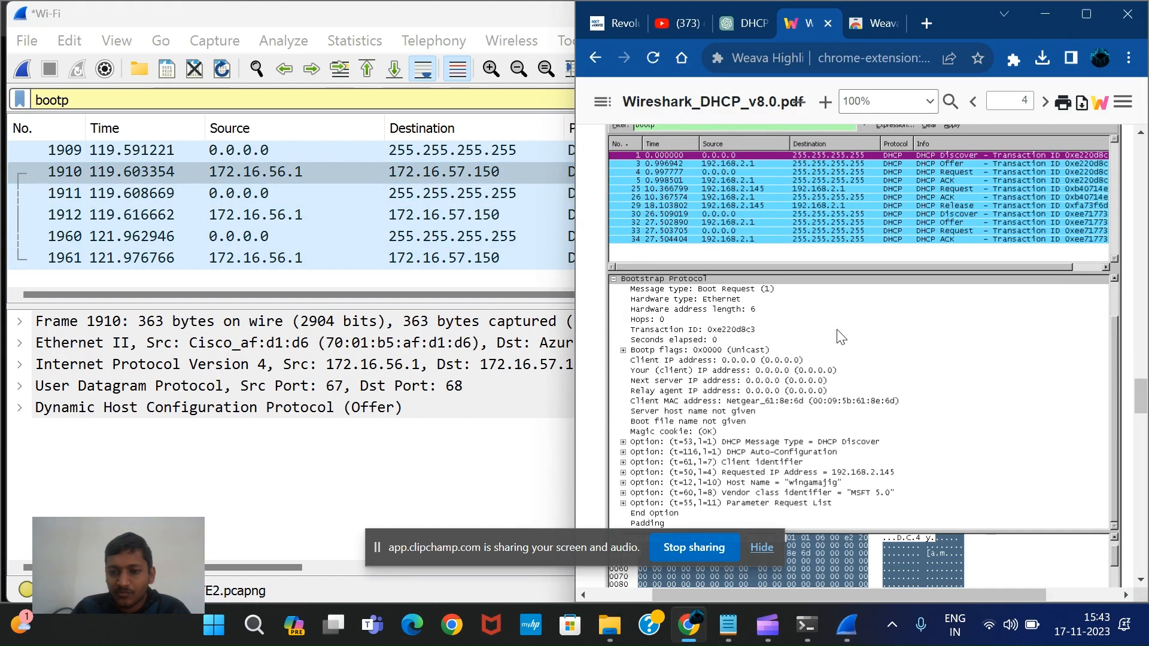
scroll(841, 337, "up", 1)
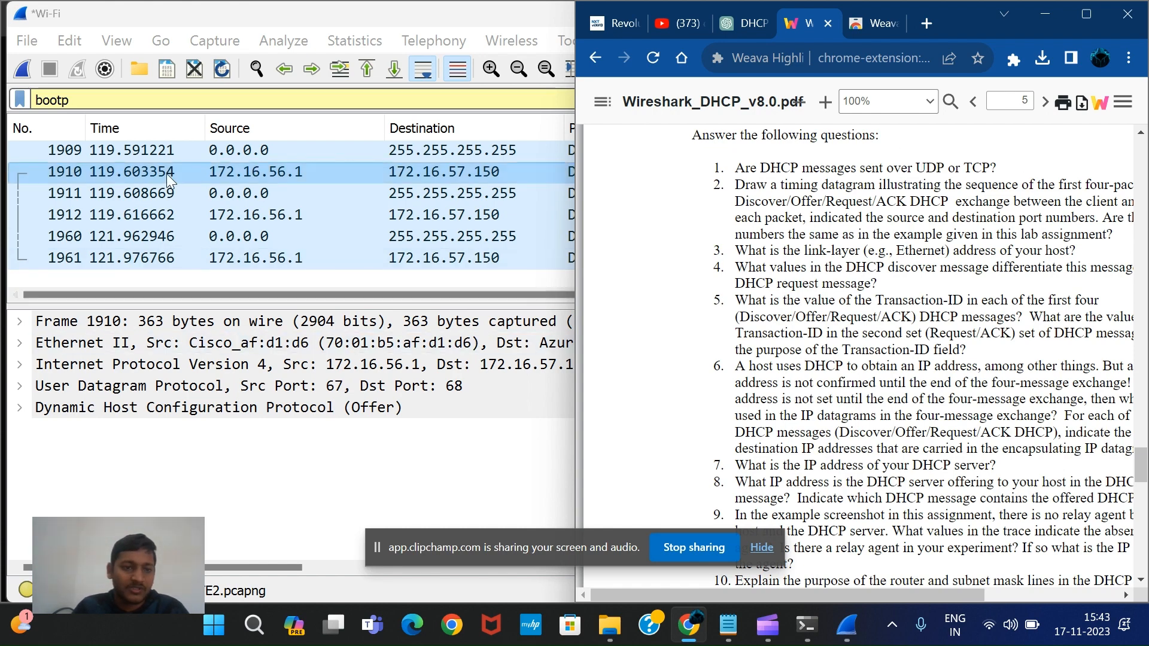
Select DHCP Offer packet 1910 in Wireshark and expand its User Datagram Protocol details
left_click(204, 192)
left_click(239, 171)
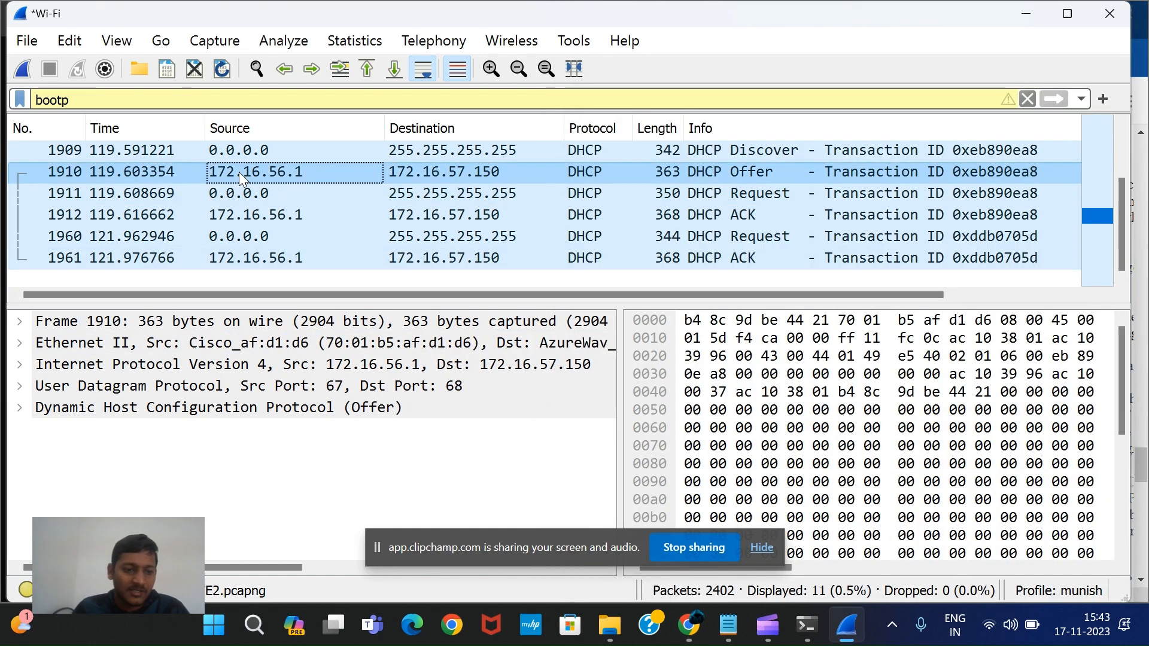
left_click(21, 386)
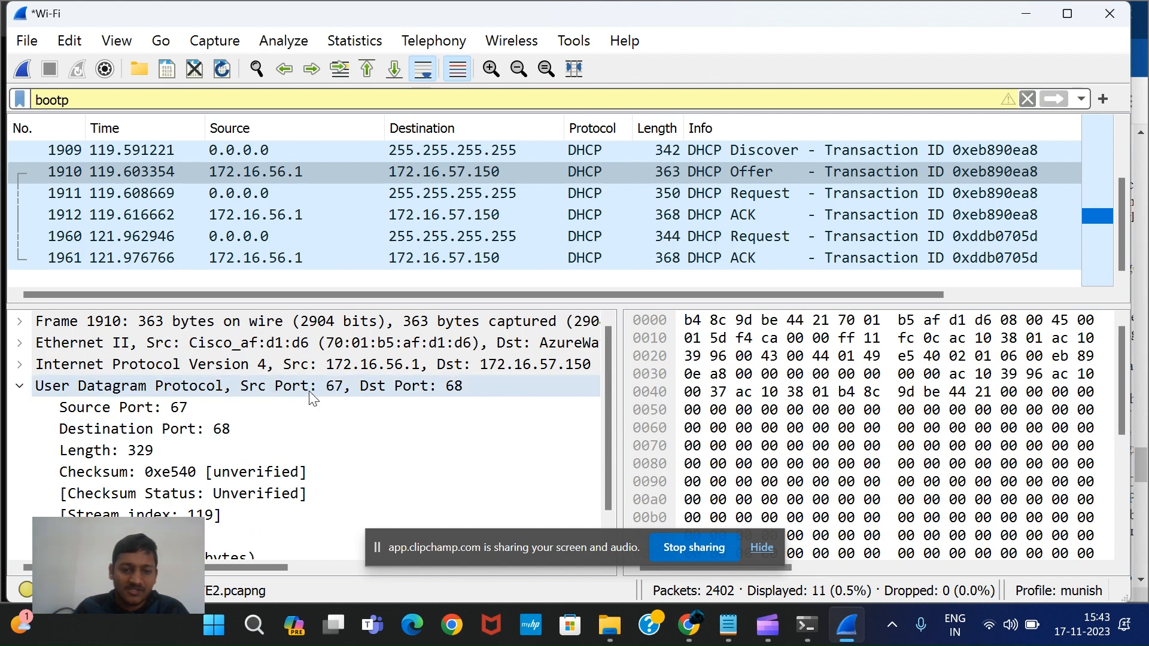
Review the page 4 passage on BOOTP and DHCP port numbers in the lab PDF, and return to the What to Hand In section
left_click(699, 633)
scroll(914, 286, "up", 10)
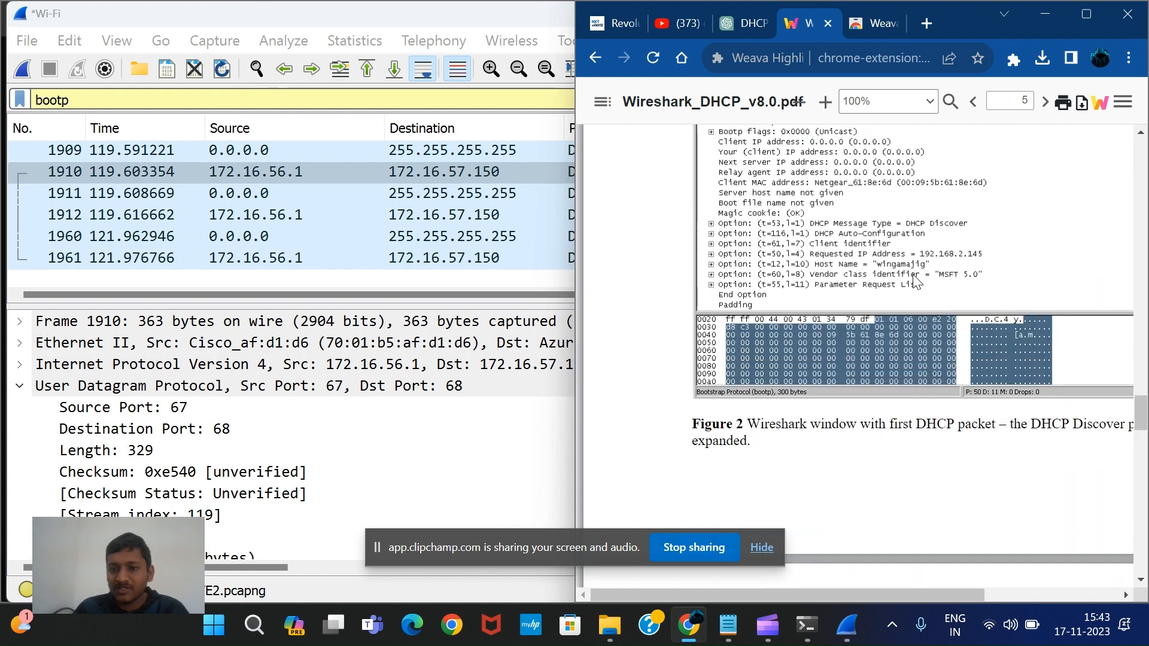
scroll(913, 276, "up", 10)
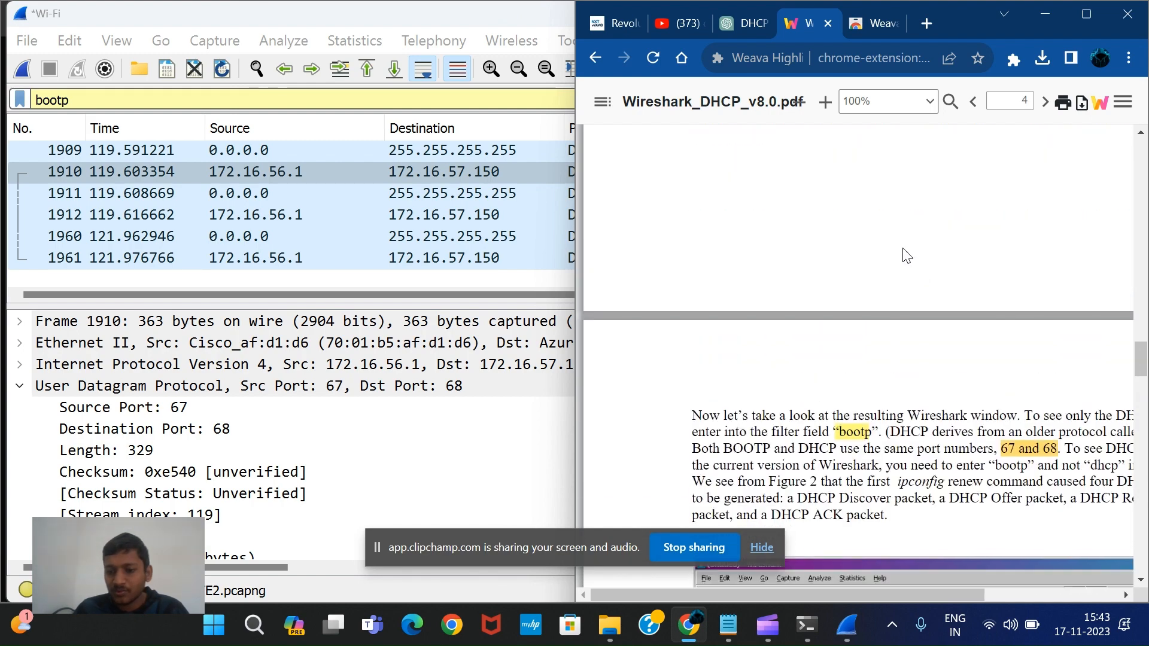
scroll(906, 255, "down", 1)
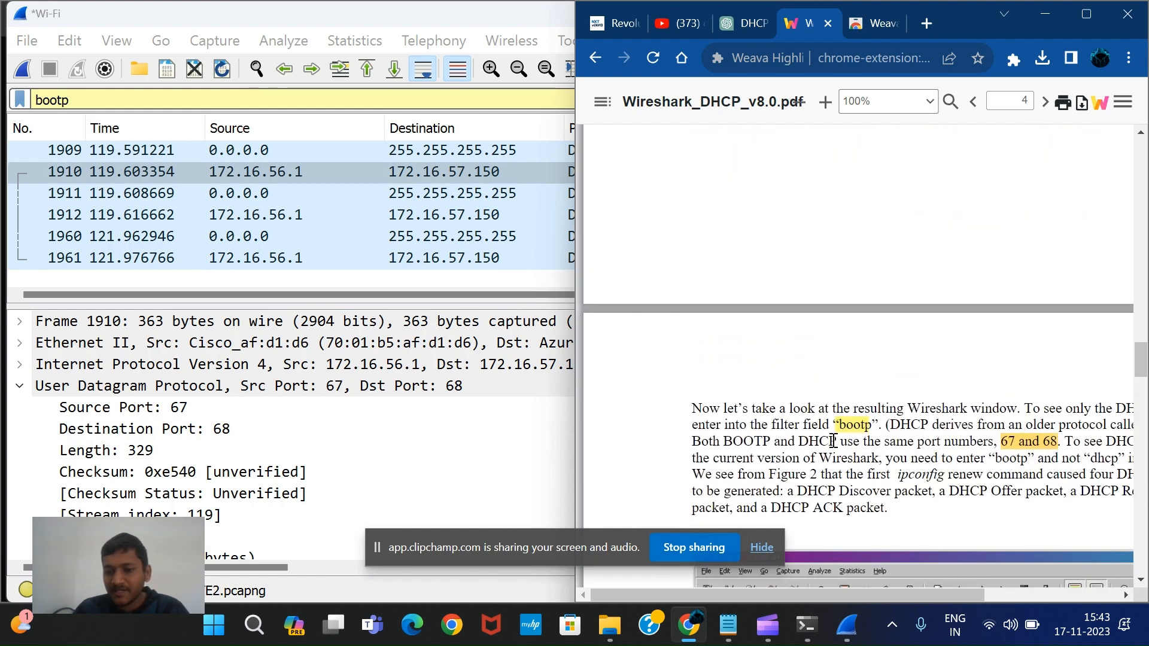
scroll(833, 442, "right", 3)
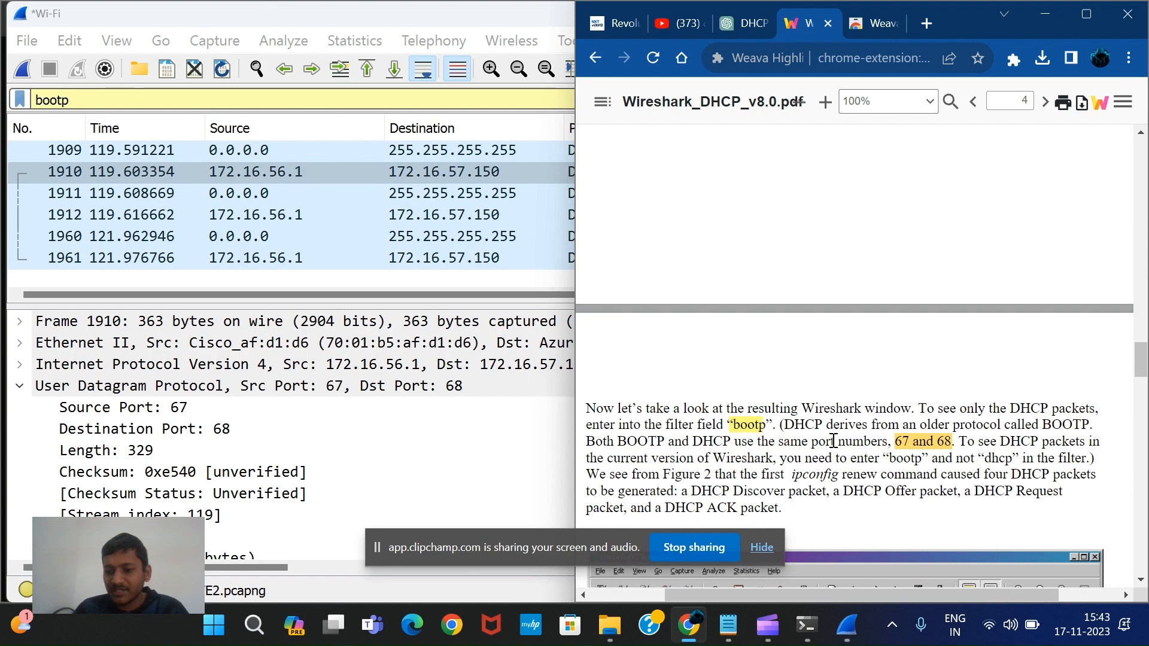
scroll(833, 442, "down", 2)
scroll(833, 441, "down", 15)
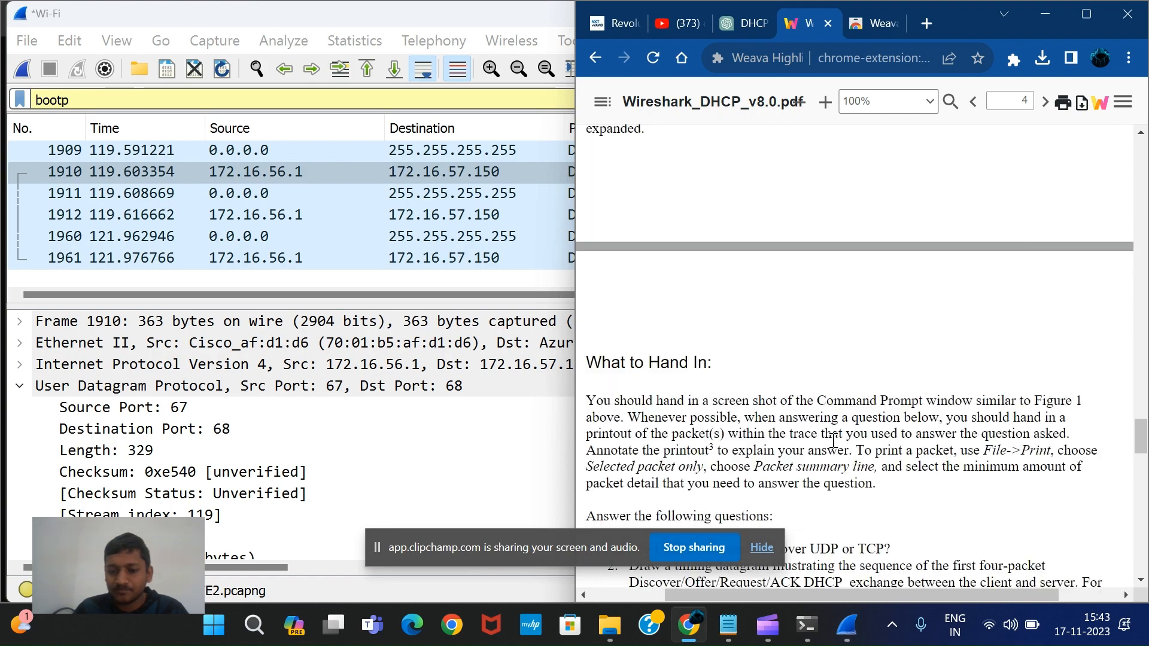
Review the page 5 question list in the lab PDF, and inspect the UDP source and destination ports of Offer packet 1910 in Wireshark
scroll(833, 441, "down", 2)
scroll(833, 442, "up", 4)
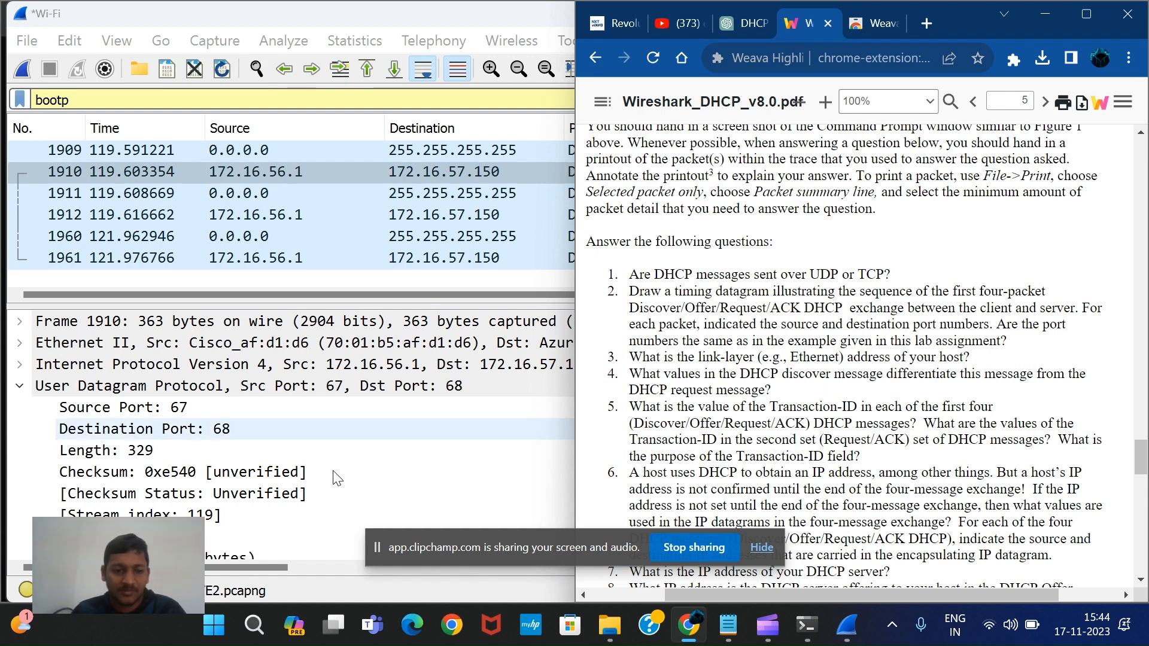
left_click(167, 407)
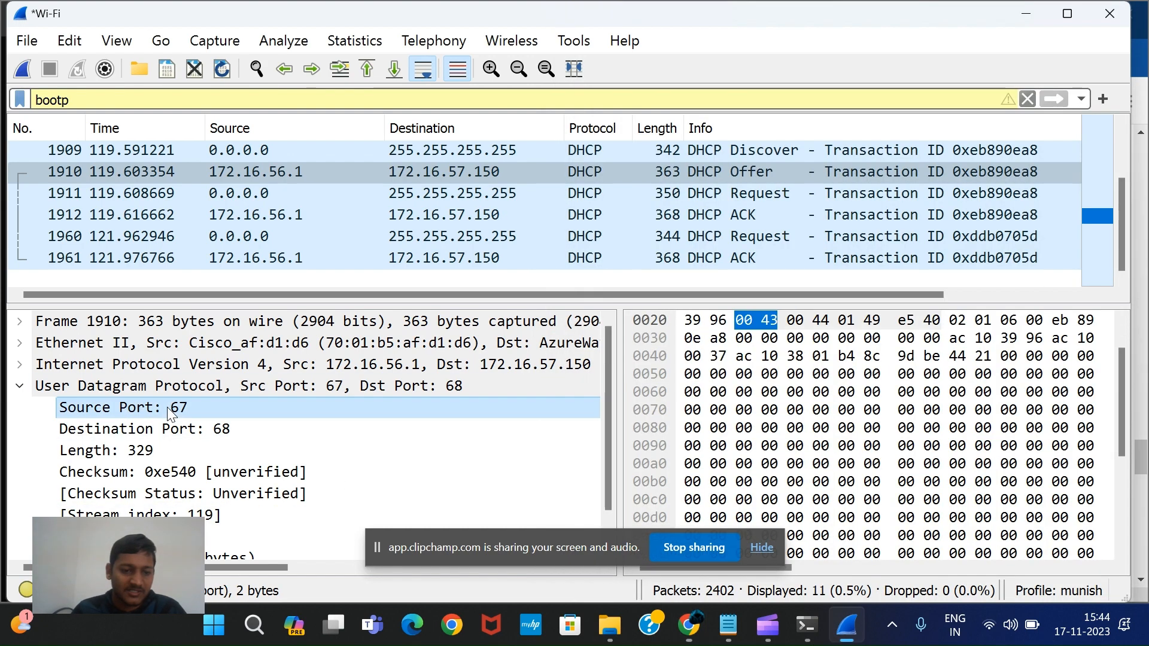
left_click(211, 431)
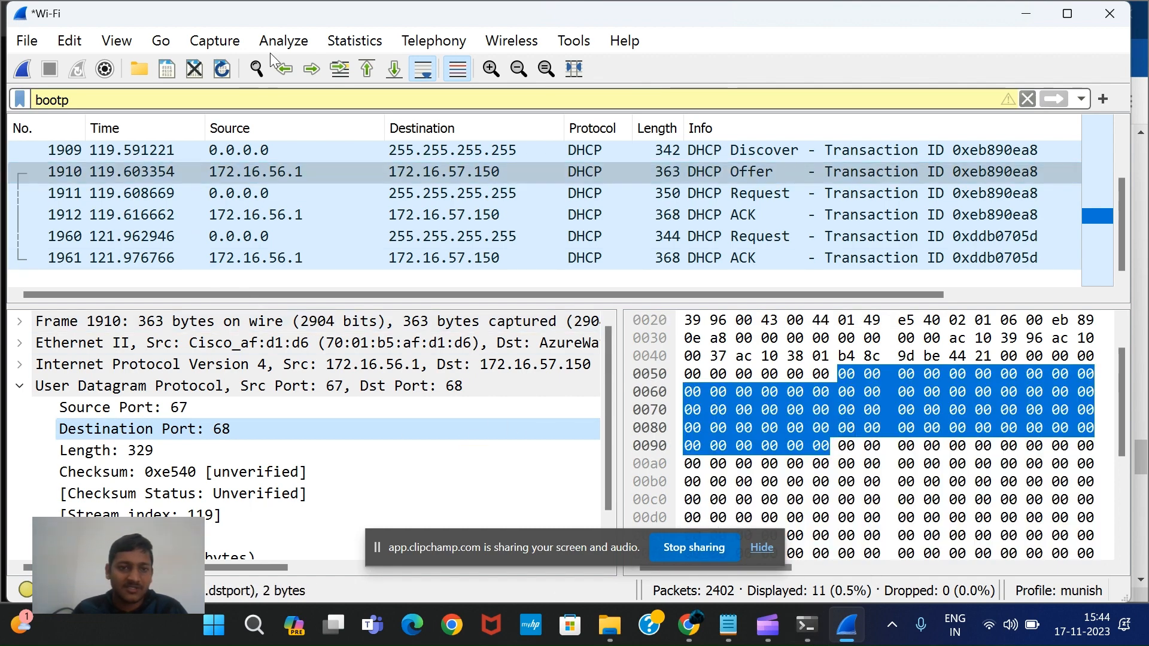
Open the Flow Graph for the Wi-Fi capture, look through its packet timing sequence, and close it
left_click(360, 42)
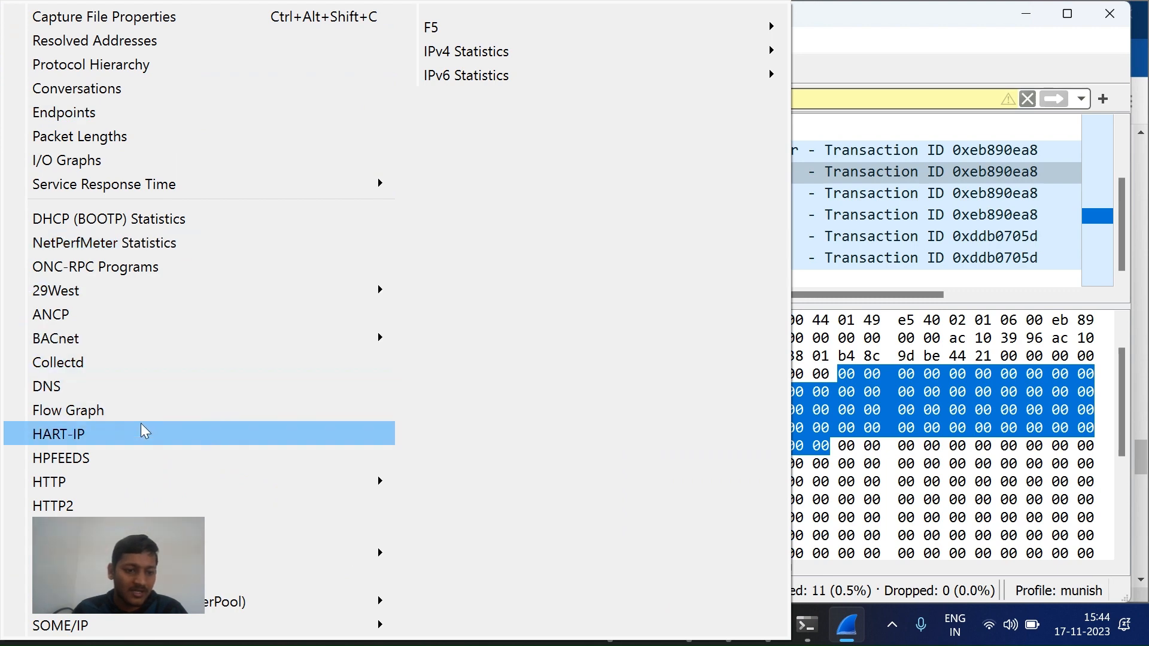
left_click(123, 411)
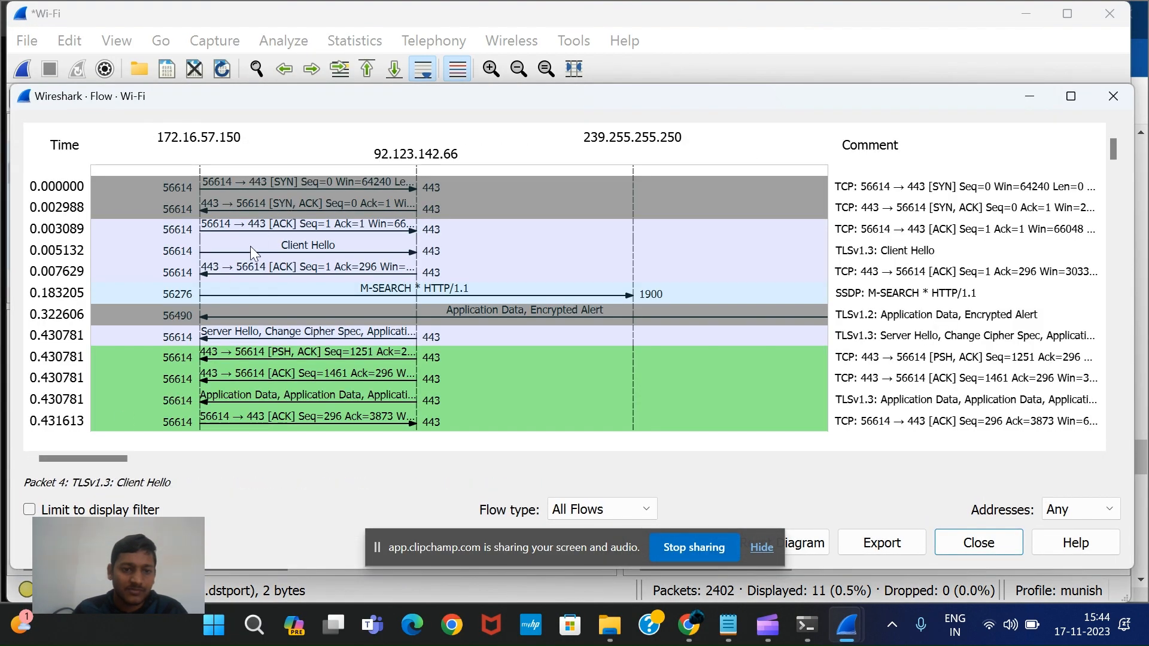
scroll(252, 268, "down", 1)
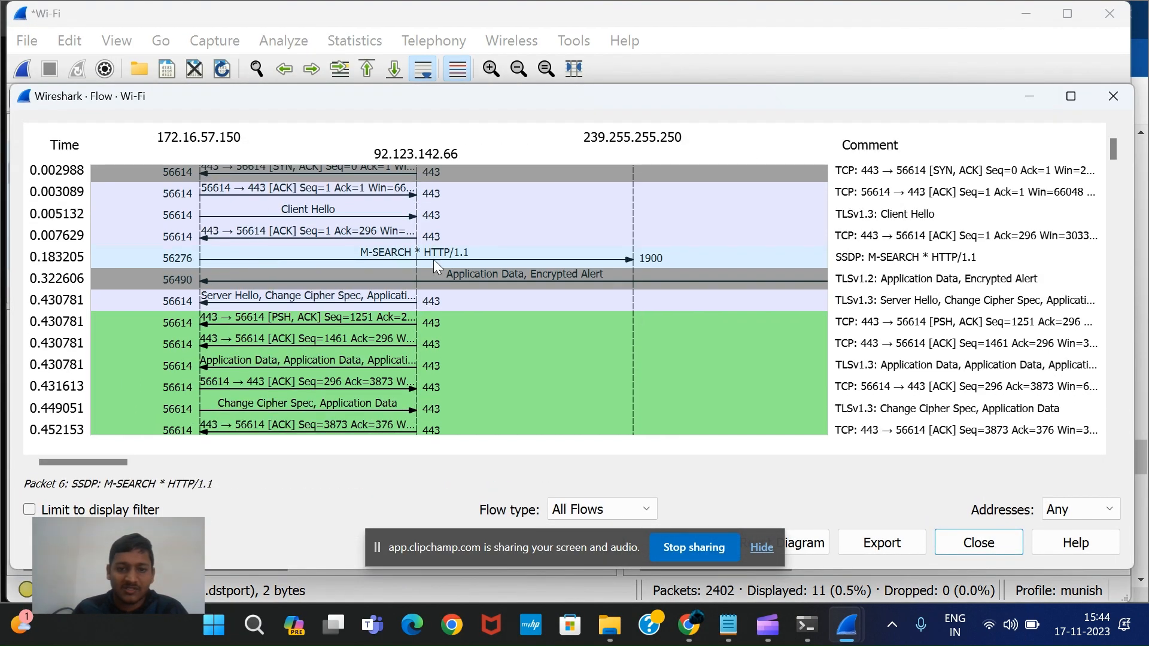
scroll(427, 278, "down", 10)
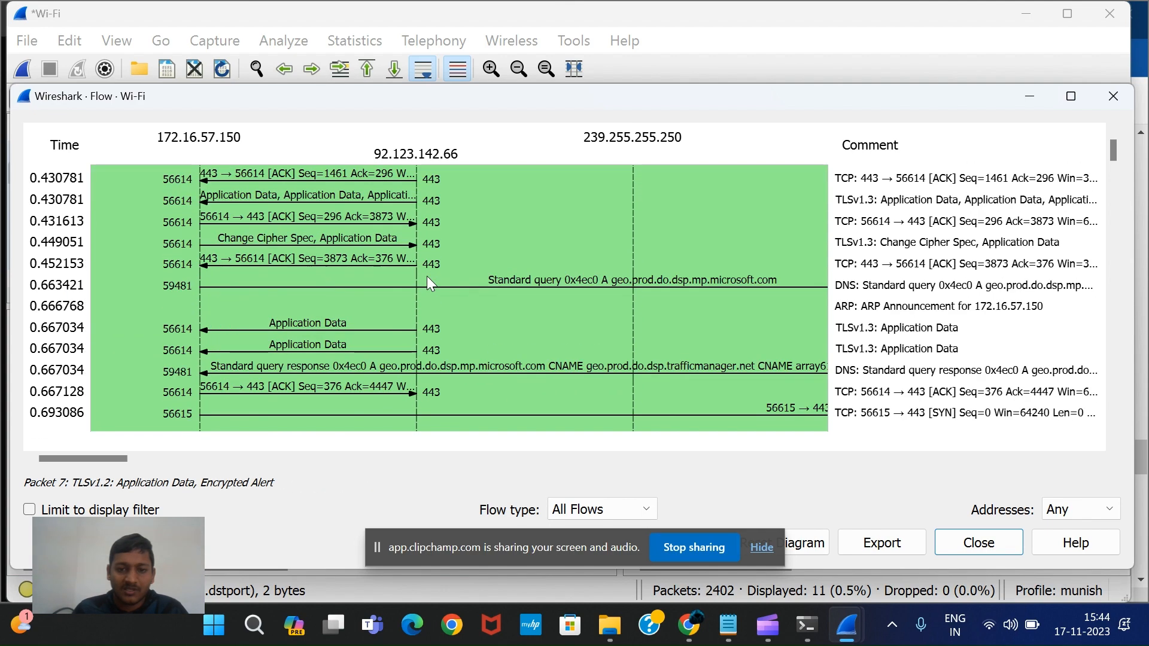
scroll(428, 276, "down", 10)
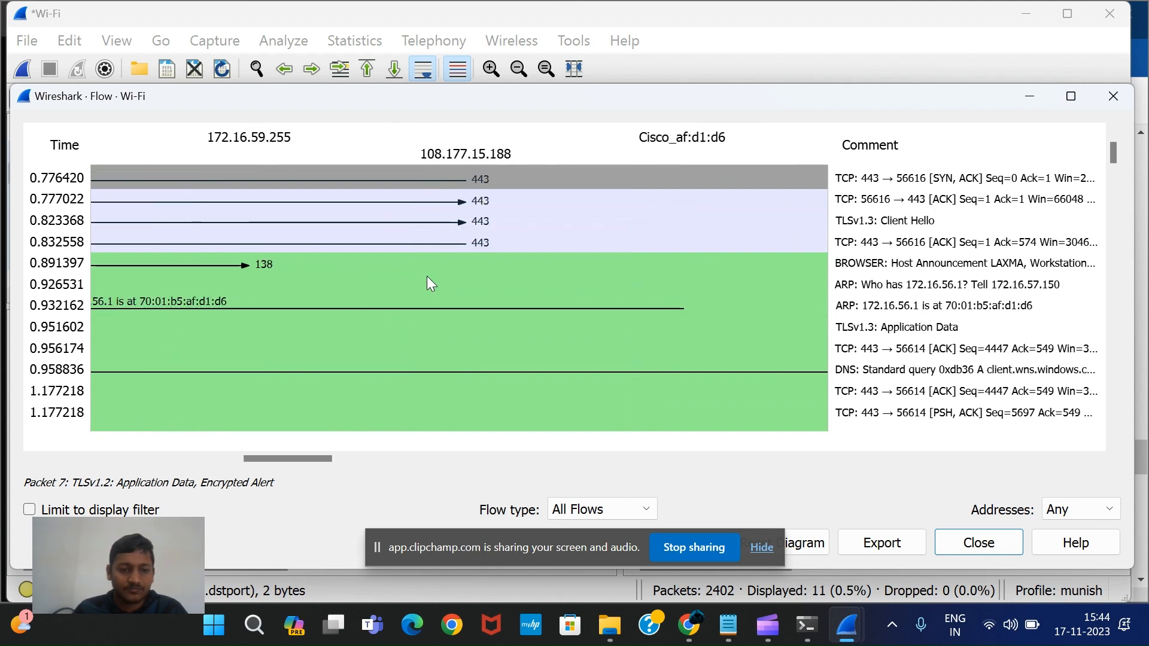
scroll(428, 283, "down", 10)
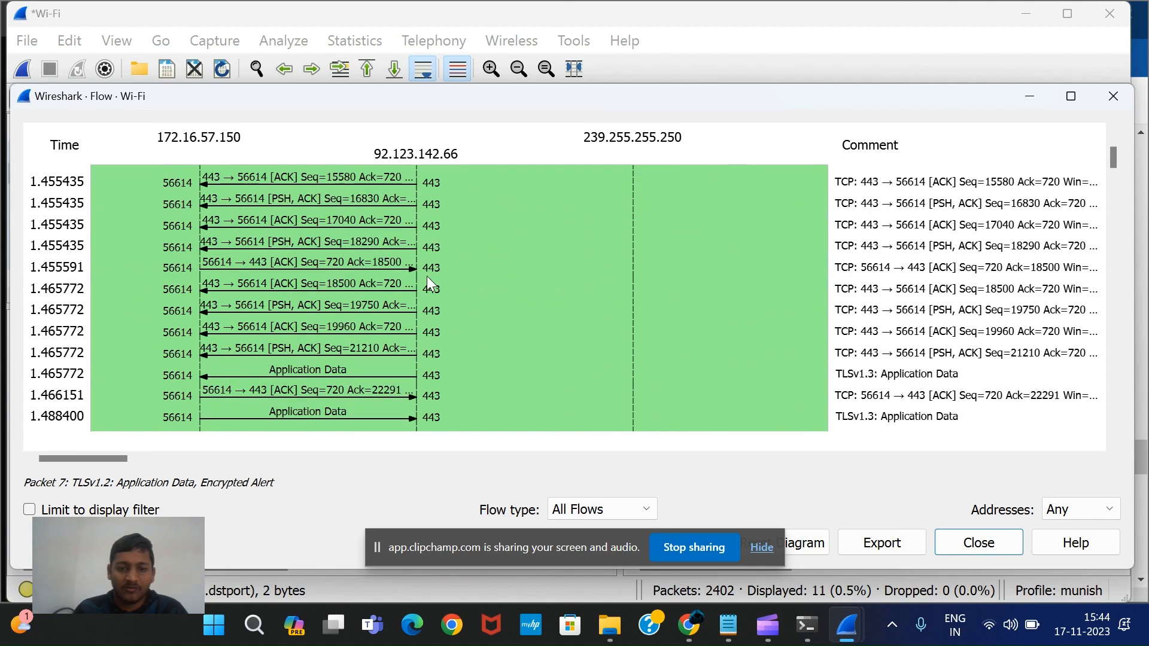
scroll(428, 283, "down", 10)
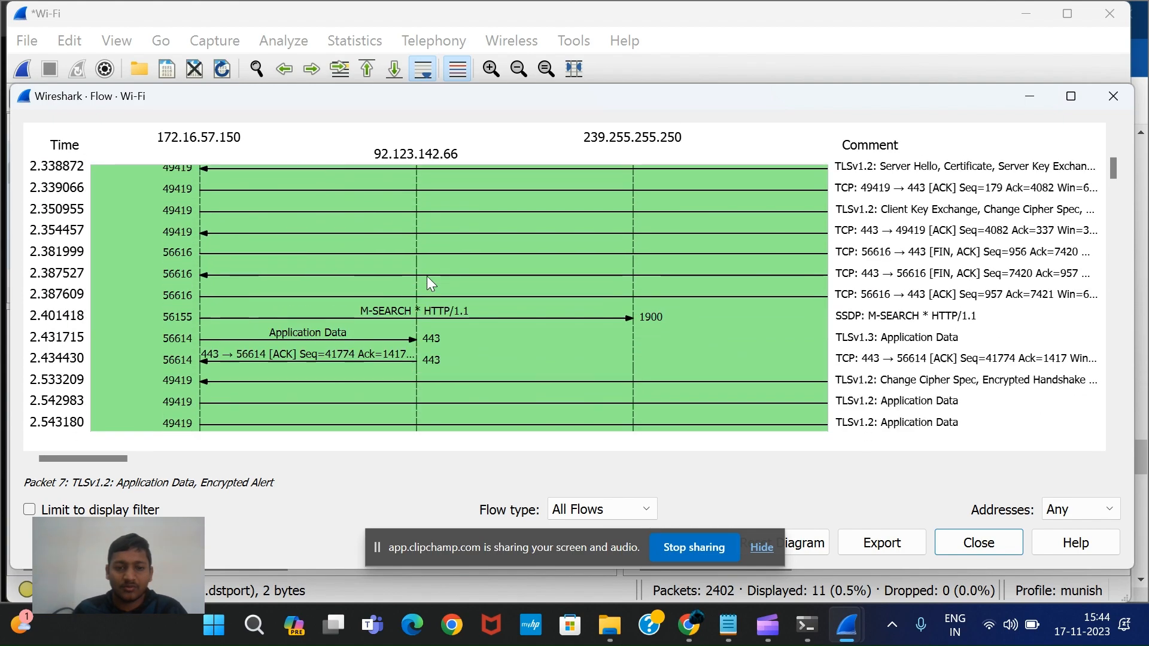
scroll(429, 283, "down", 4)
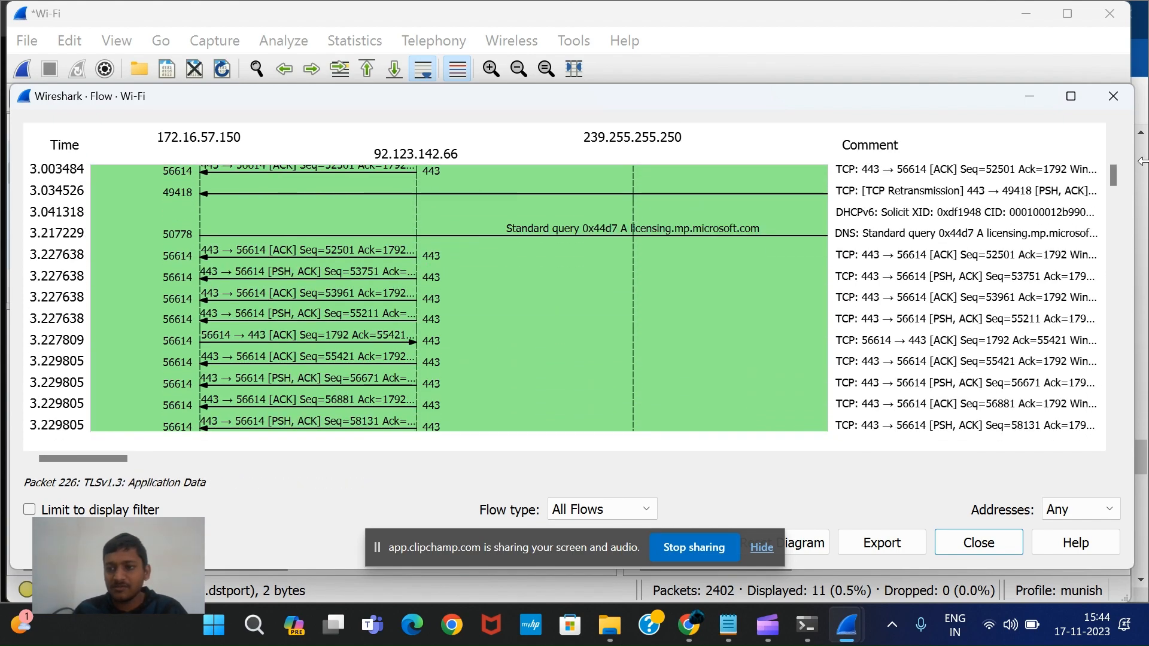
left_click(1114, 97)
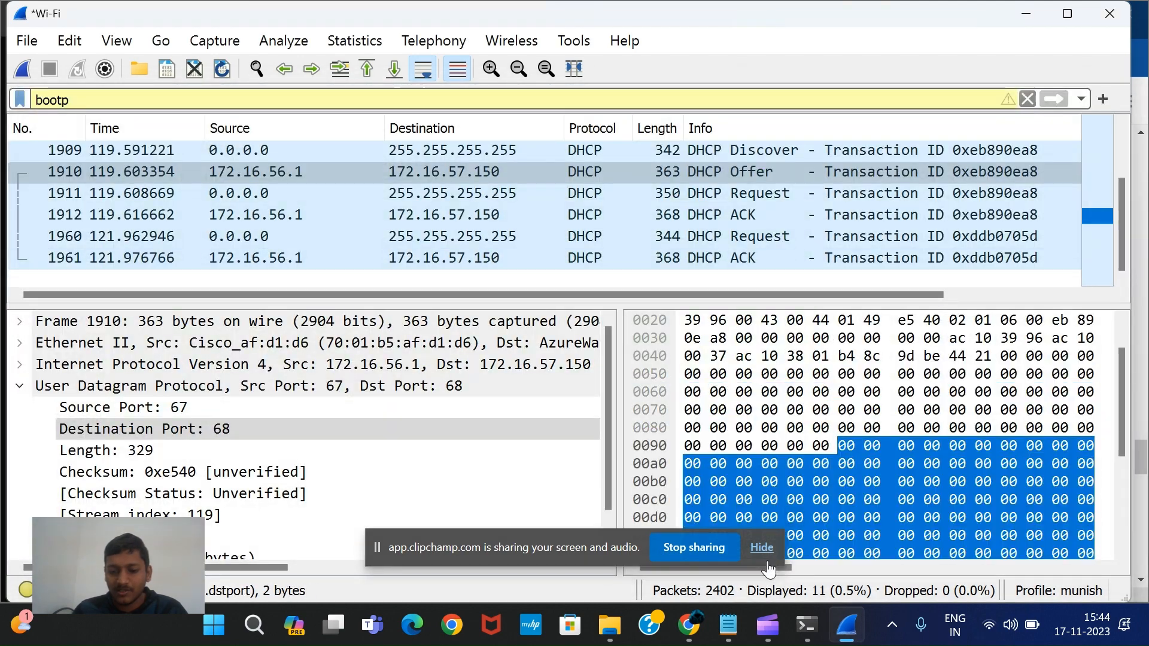
Check the link-layer address question in the lab PDF, and replace packet 1910's expanded UDP details in Wireshark with its Ethernet II details
left_click(688, 625)
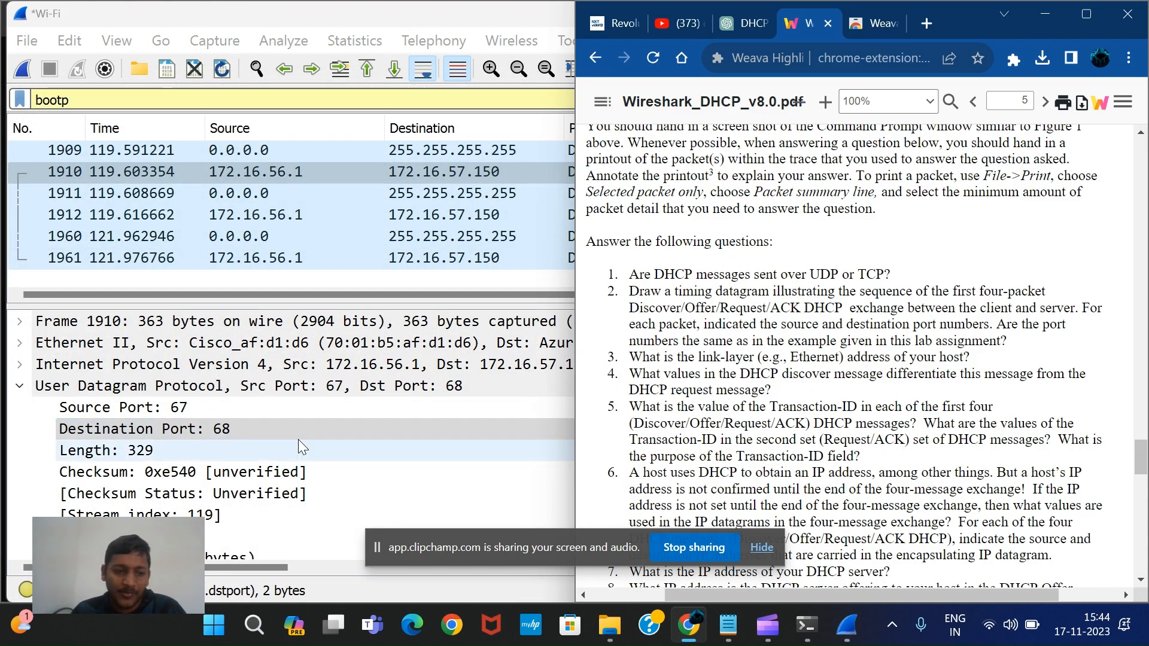
left_click(20, 386)
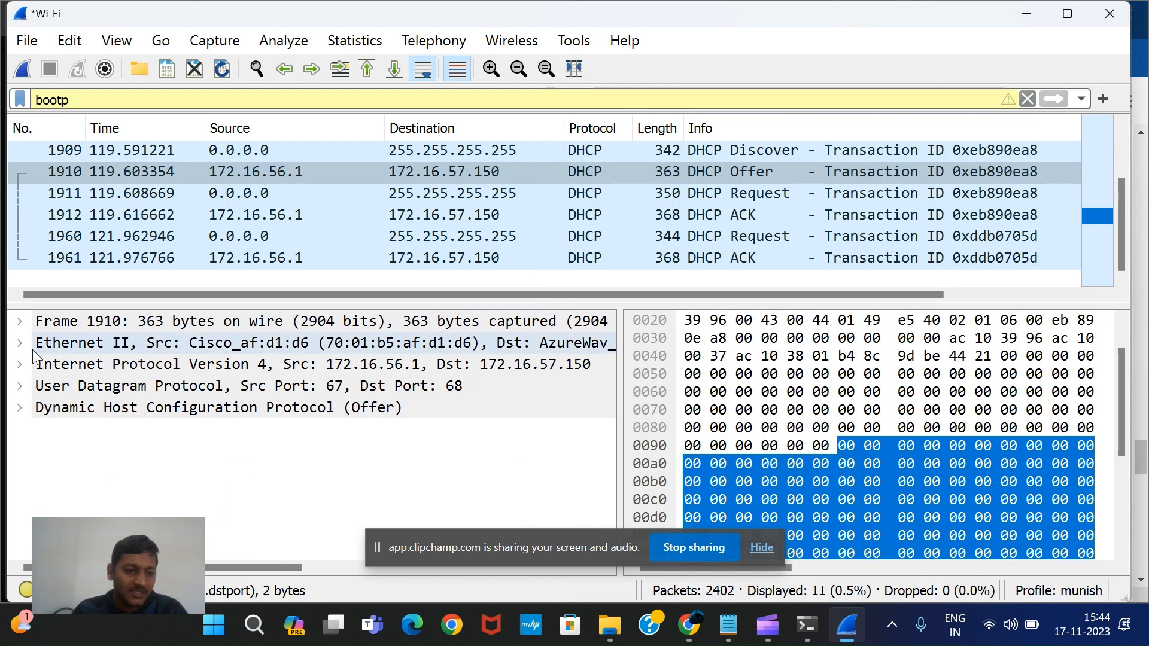
left_click(20, 343)
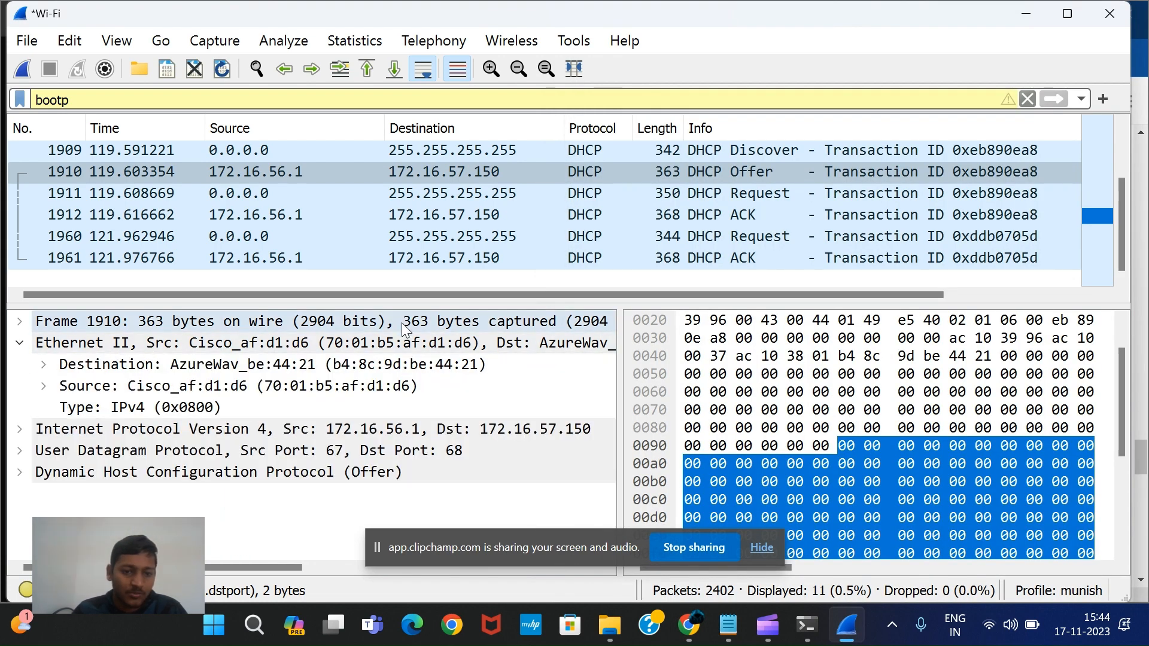
left_click(333, 346)
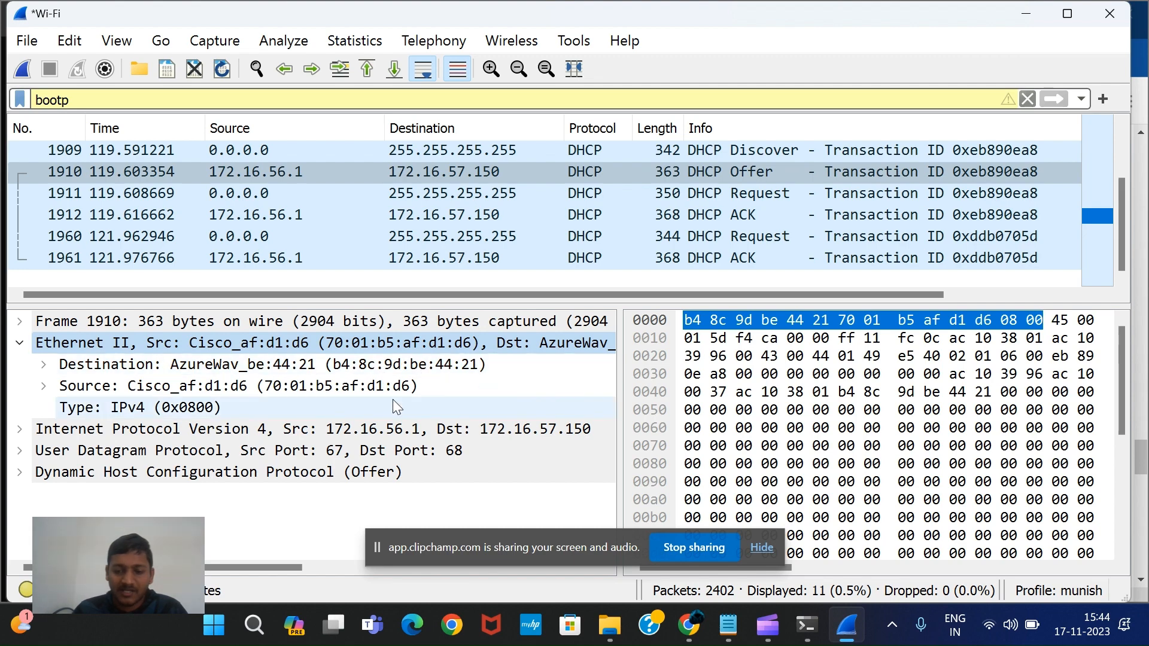
Switch back to the lab PDF in Chrome and read the question on what differentiates the DHCP Discover and Request messages
left_click(688, 625)
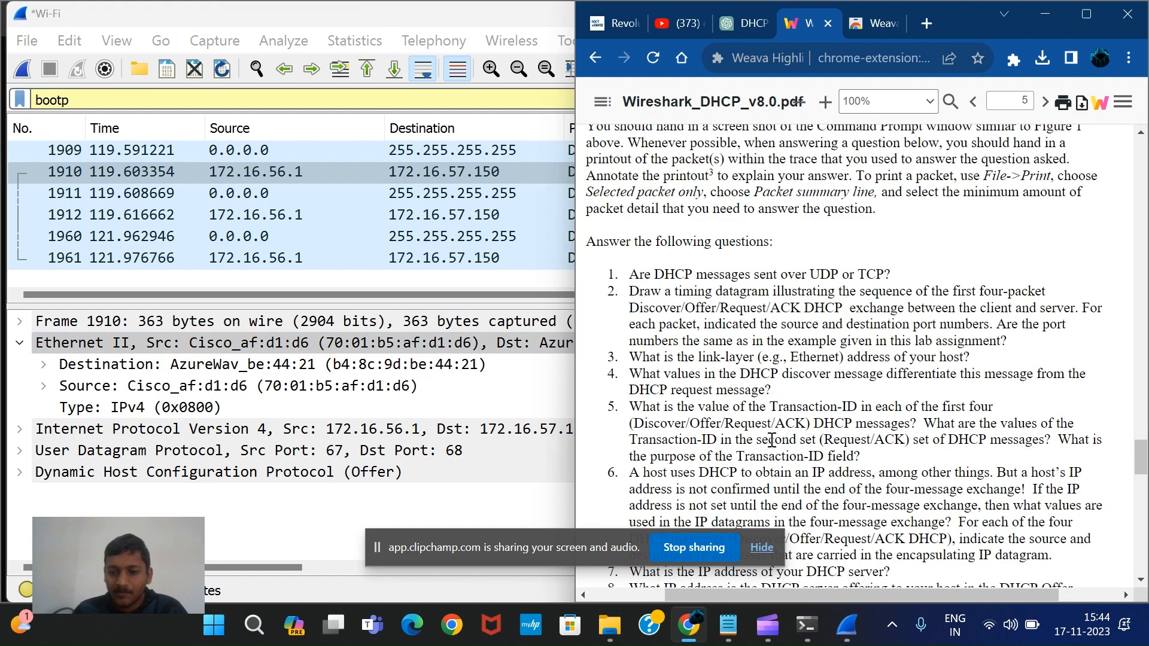
scroll(771, 440, "down", 1)
scroll(772, 440, "down", 1)
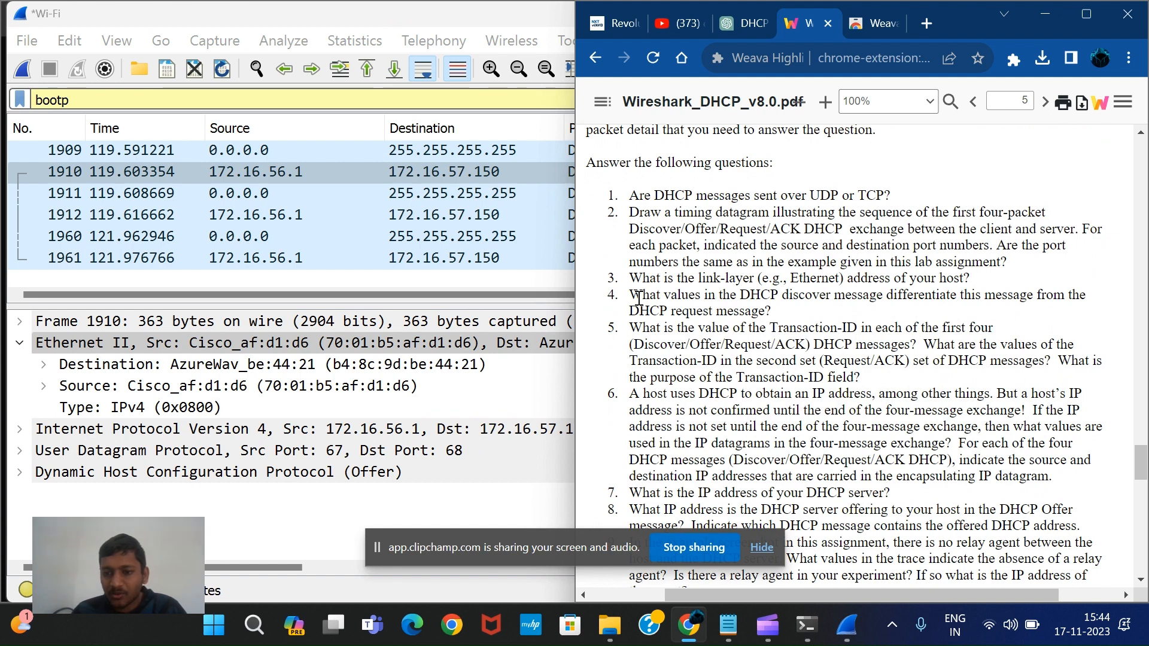
scroll(639, 297, "up", 1)
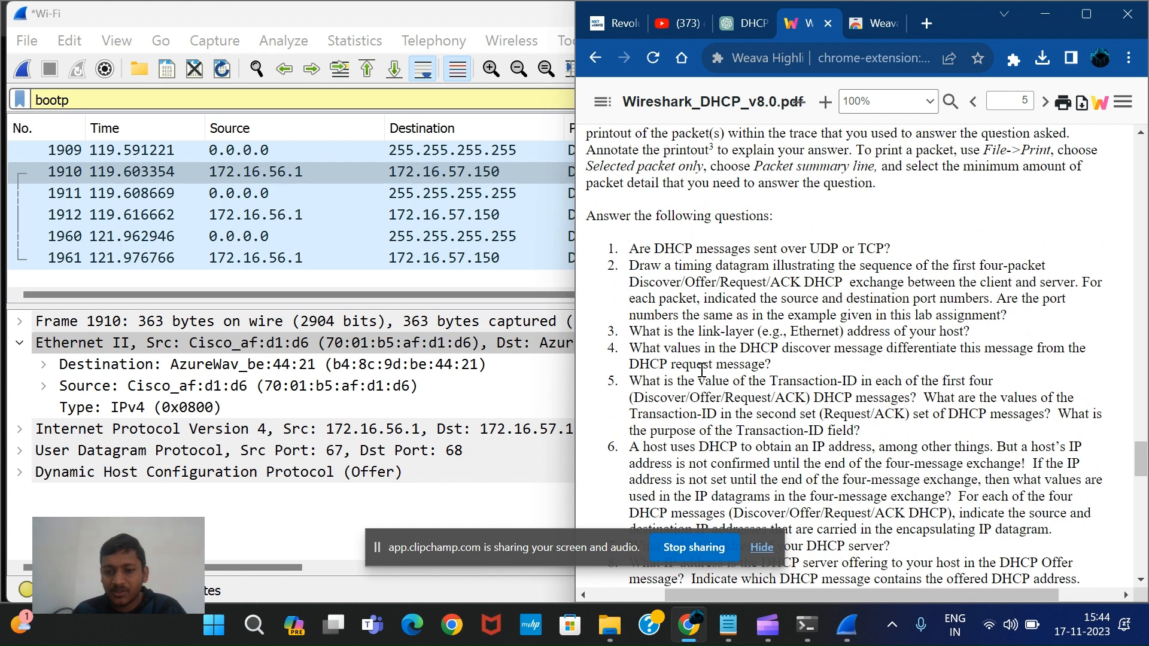
Select DHCP Request packet 1911 in Wireshark and expand its Dynamic Host Configuration Protocol details and Option 53, DHCP Message Type
left_click(264, 192)
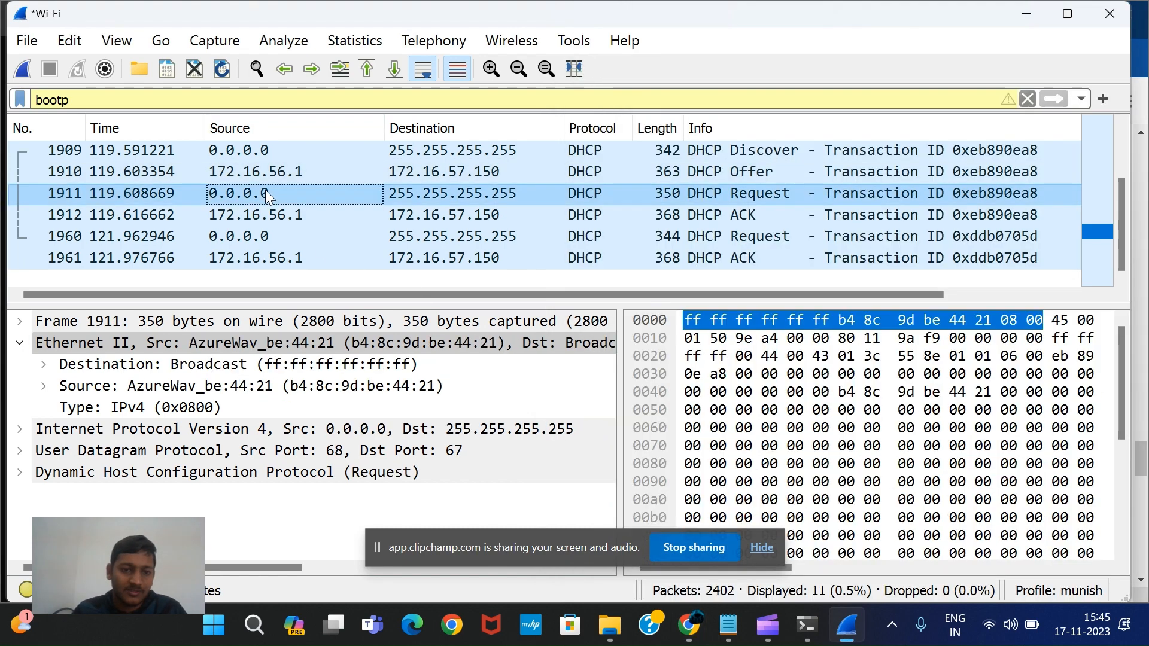
left_click(18, 343)
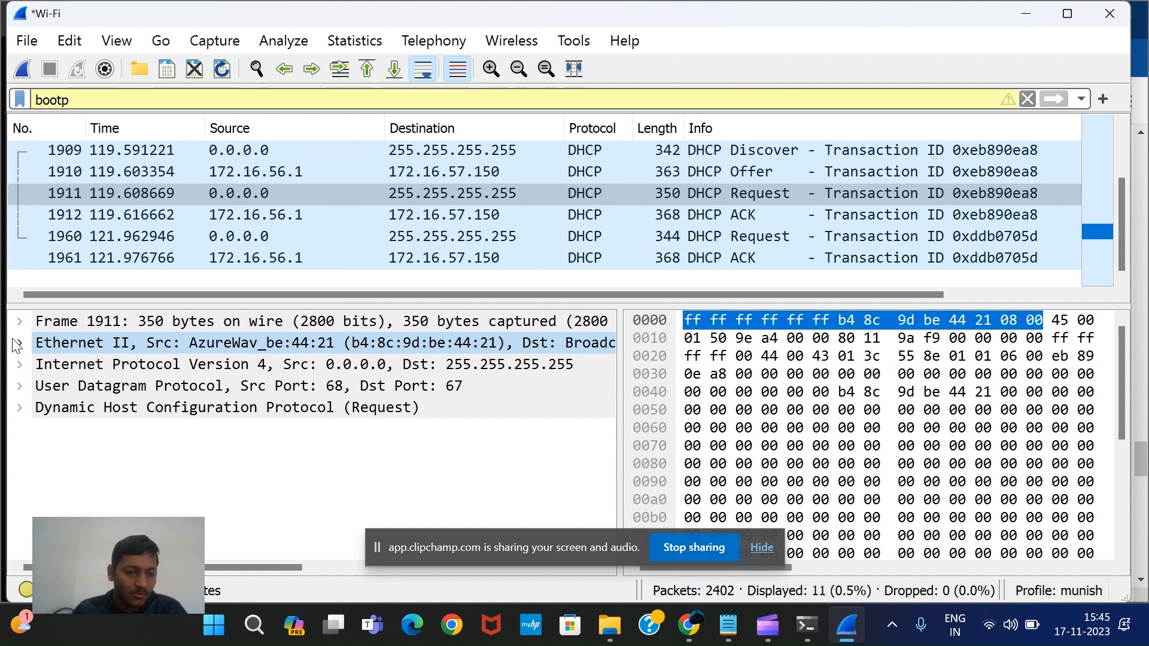
left_click(24, 410)
scroll(27, 415, "down", 3)
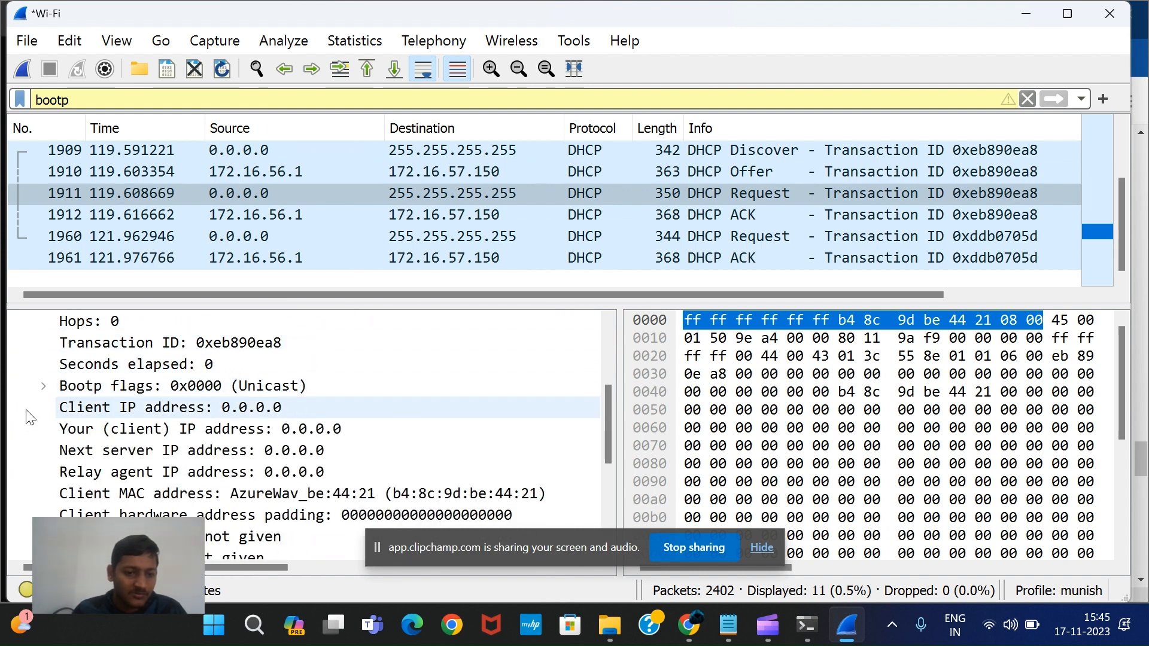
scroll(70, 442, "down", 3)
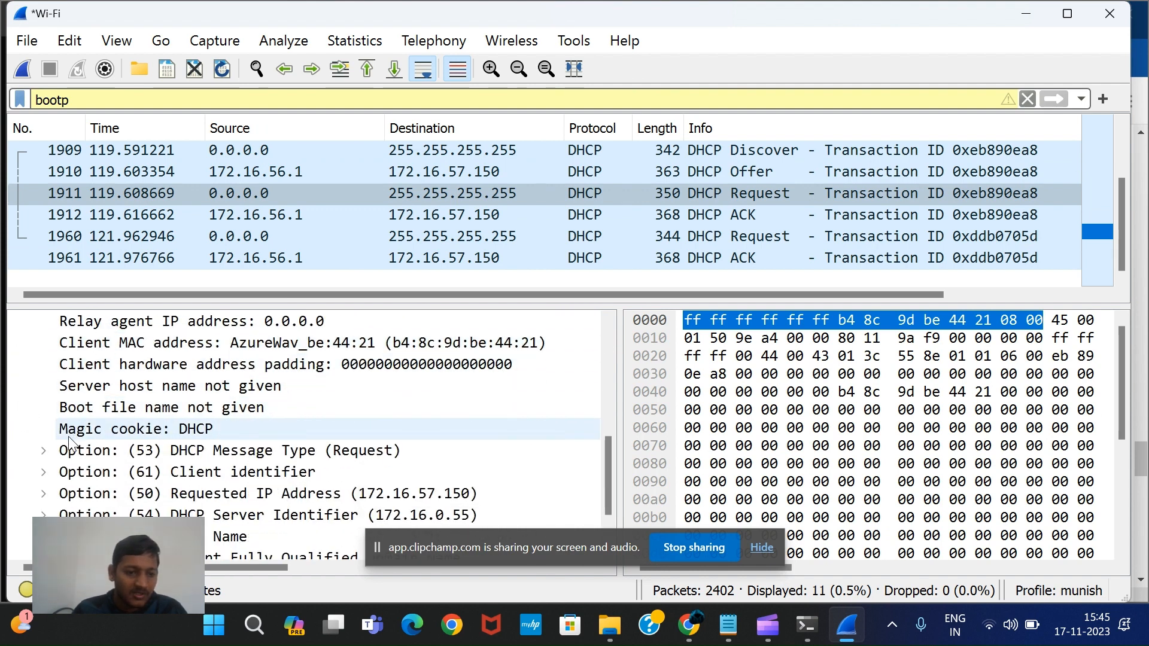
left_click(44, 451)
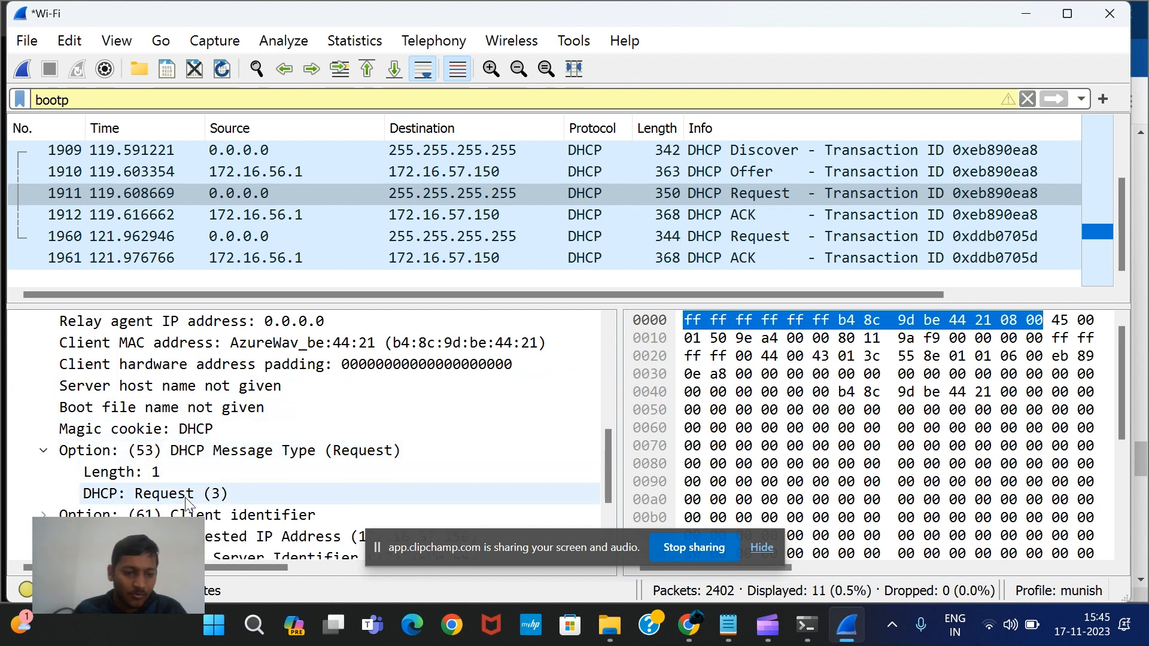
scroll(192, 502, "down", 2)
scroll(192, 501, "up", 2)
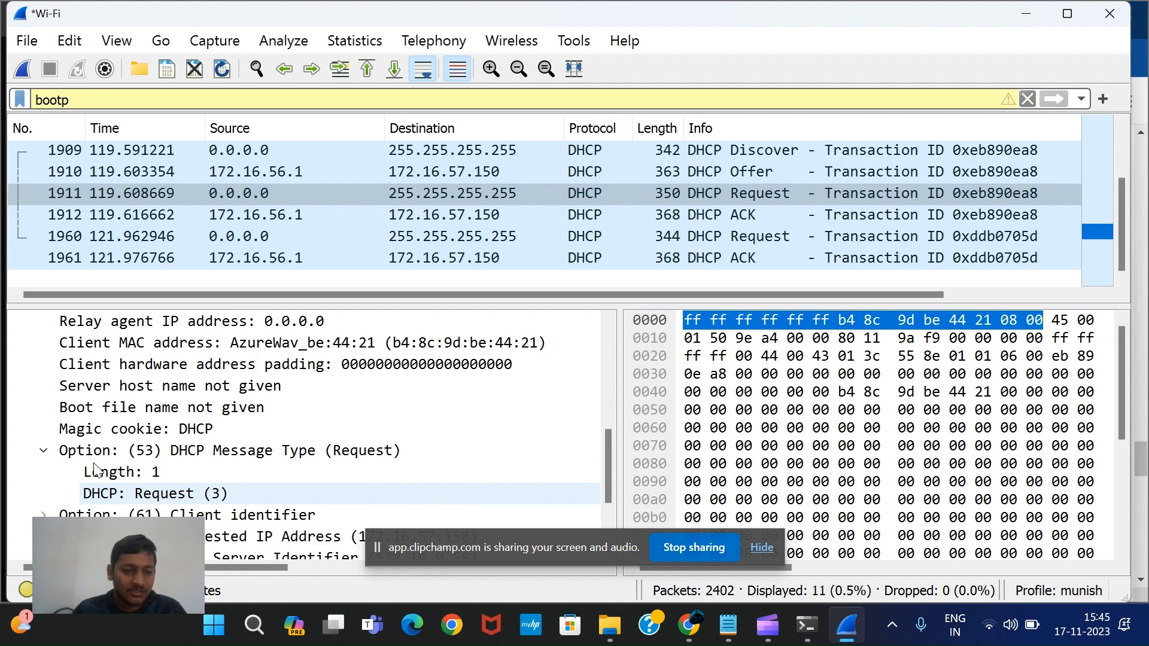